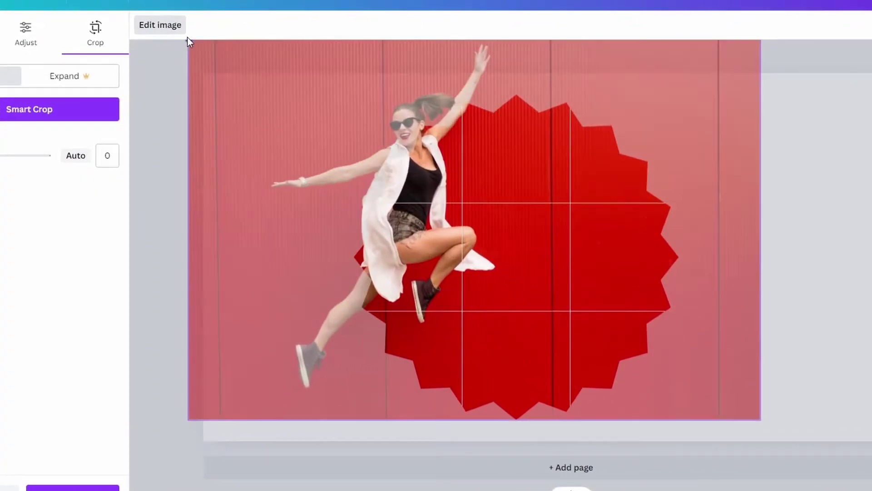
Centre the jumping woman in the starburst frame and fill the torn-paper frame with the water photo.
left_click_drag(609, 64, 715, 103)
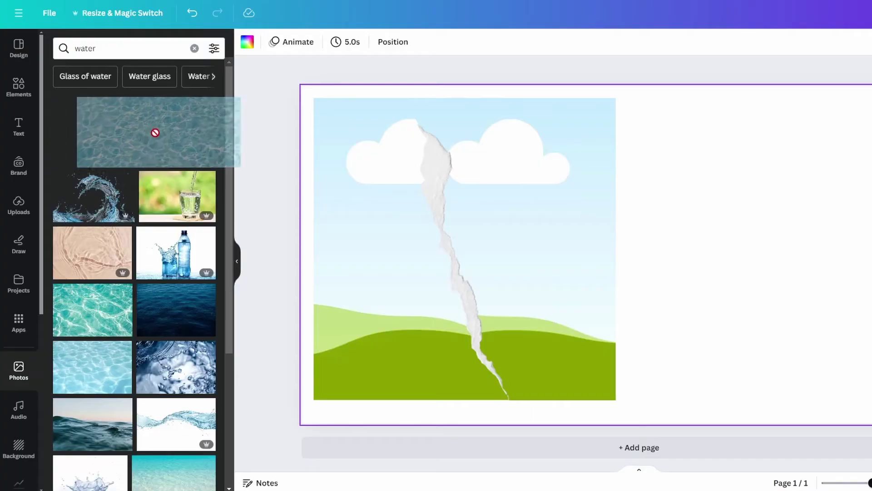
left_click_drag(156, 132, 472, 203)
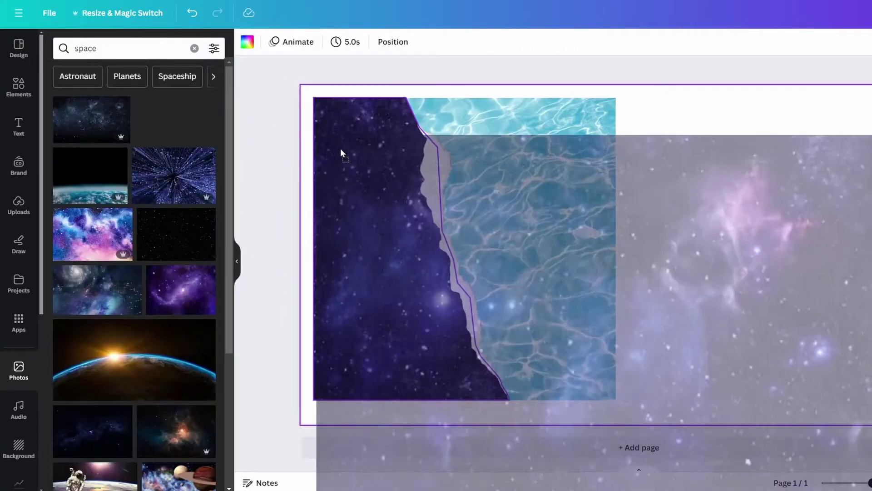
left_click_drag(342, 151, 366, 188)
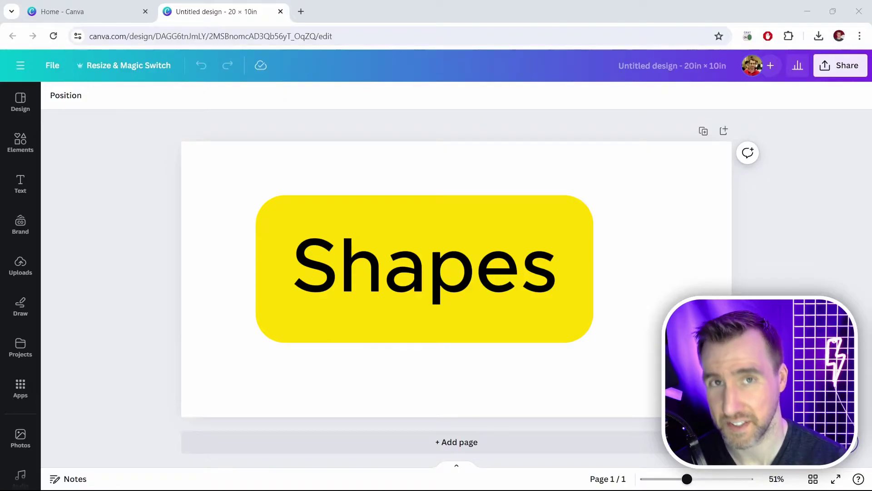
Search the Elements library for 'Frame'.
left_click(20, 142)
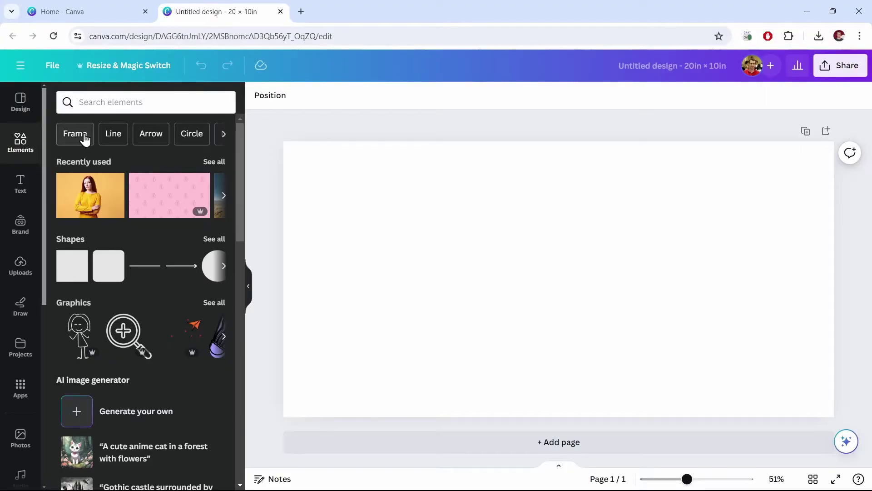
left_click(127, 101)
type("f")
key("BackSpace")
type("Frame")
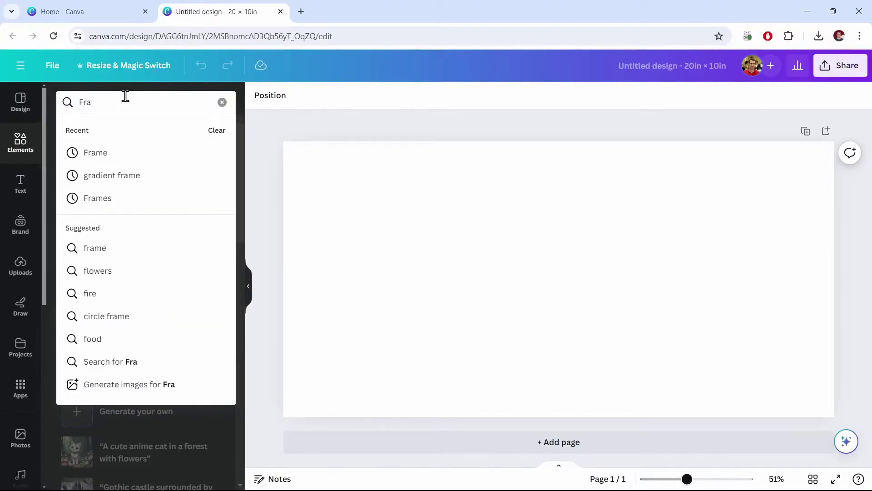
key("Return")
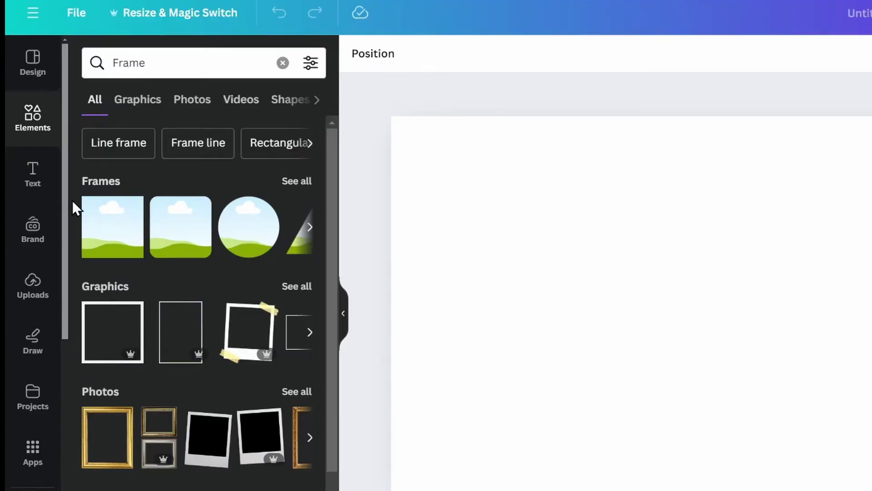
Show all Frames results and scroll through the shaped and letter frames.
left_click(307, 184)
left_click_drag(334, 143, 323, 418)
scroll(262, 307, "down", 10)
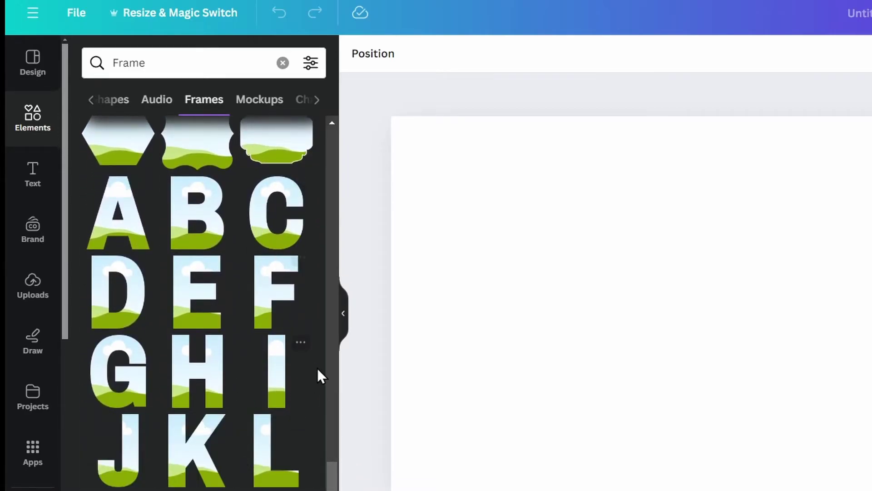
scroll(243, 327, "down", 8)
left_click_drag(330, 435, 330, 393)
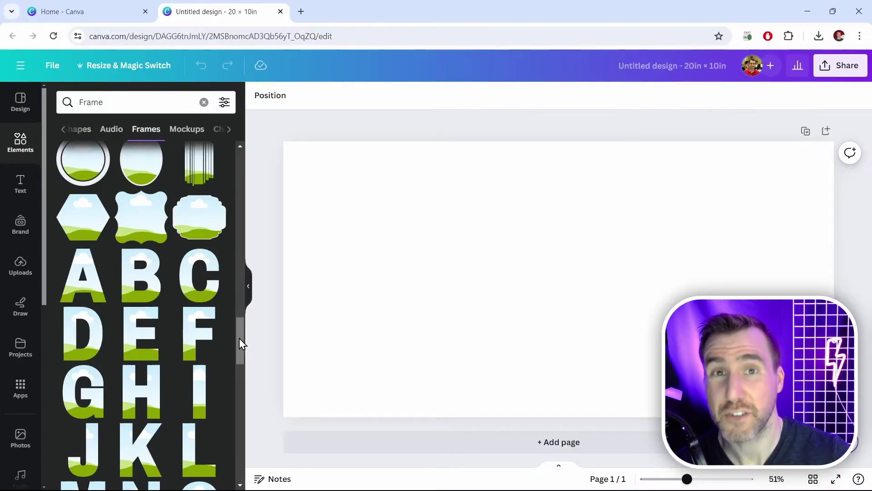
left_click_drag(239, 338, 238, 207)
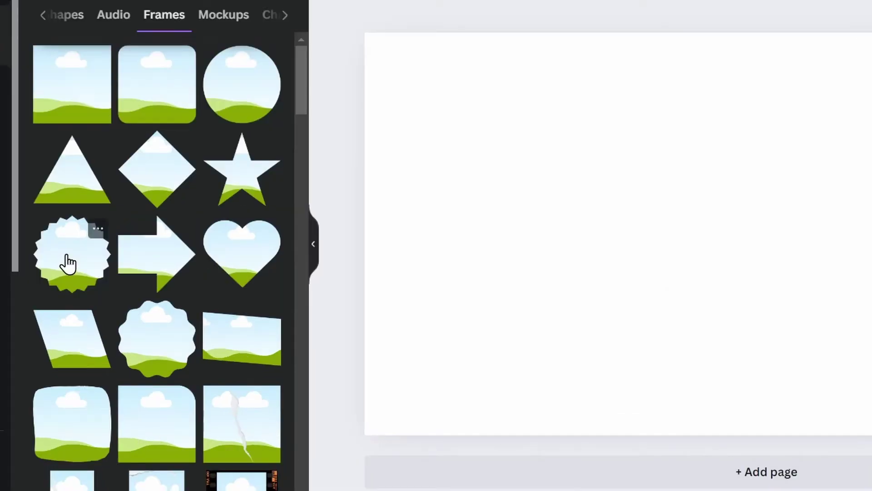
Place the scalloped starburst frame on the page and fill it with a photo from a 'beach' search.
left_click_drag(73, 268, 501, 100)
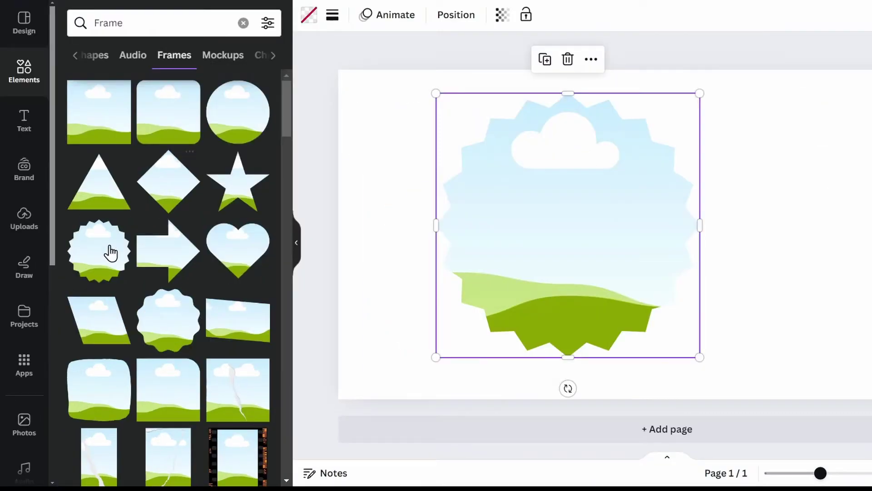
left_click(24, 423)
left_click(209, 19)
type("beach")
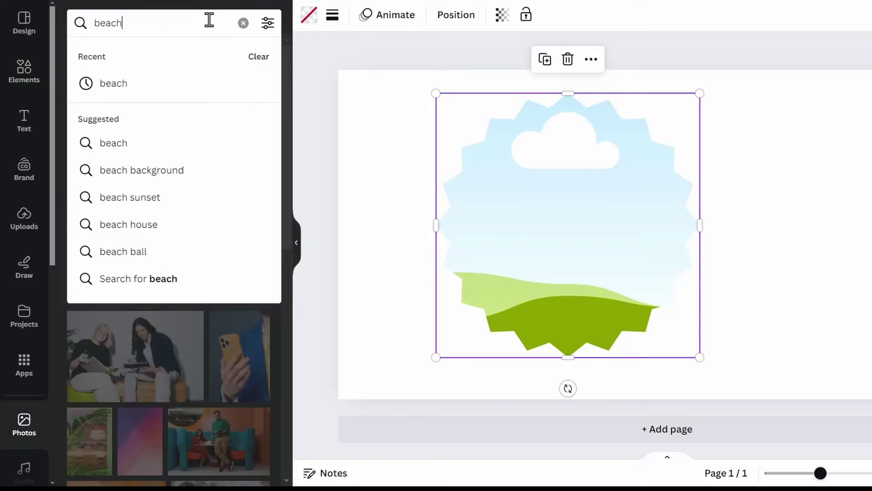
key("Return")
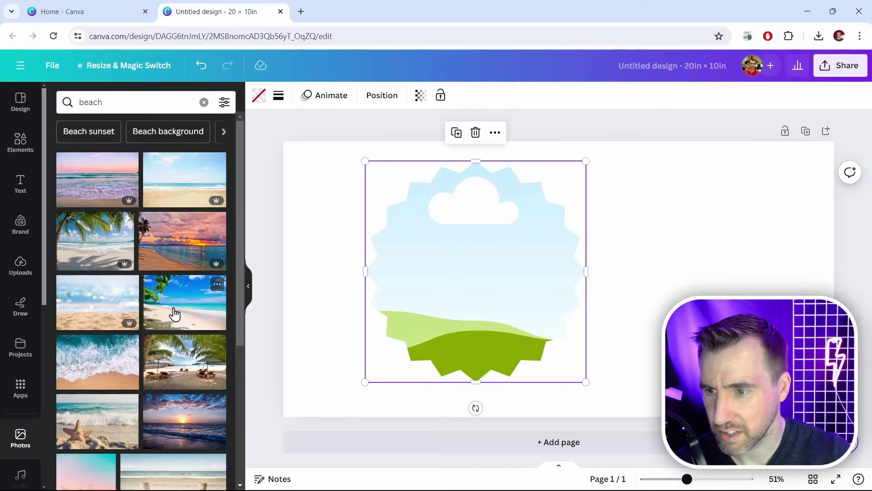
left_click_drag(209, 276, 331, 223)
left_click_drag(278, 270, 460, 226)
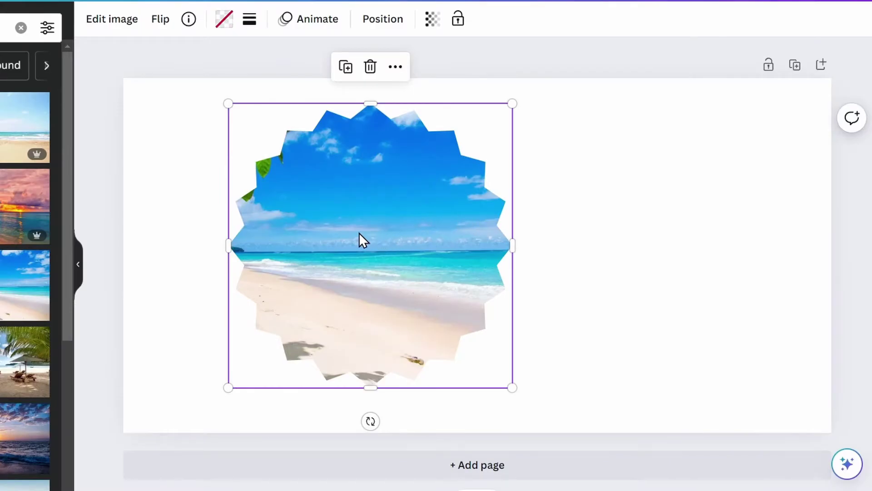
Enlarge and shift the beach photo inside the starburst so the leaves sit upper left, then confirm.
double_click(366, 239)
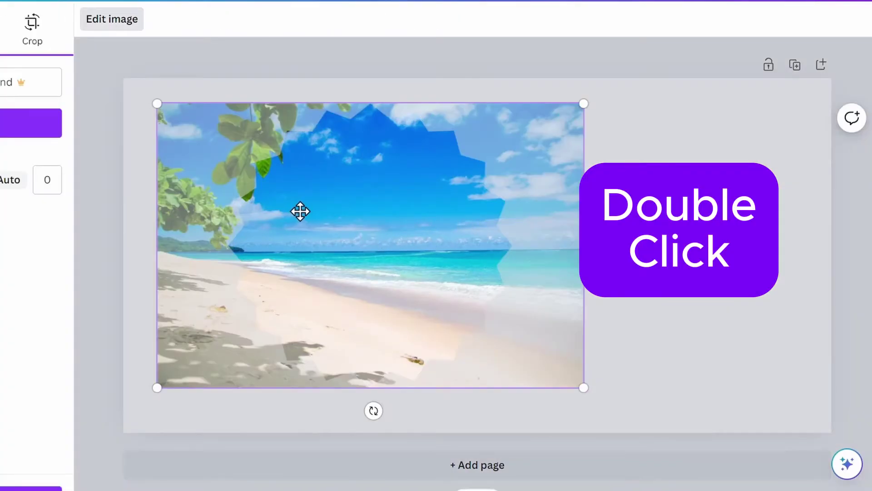
left_click_drag(300, 210, 378, 189)
mouse_move(226, 102)
left_mouse_down()
mouse_move(172, 46)
mouse_move(246, 96)
mouse_move(214, 92)
mouse_move(230, 76)
mouse_move(209, 53)
mouse_move(123, 104)
mouse_move(142, 56)
mouse_move(200, 99)
mouse_move(228, 70)
mouse_move(155, 62)
mouse_move(226, 103)
left_mouse_up()
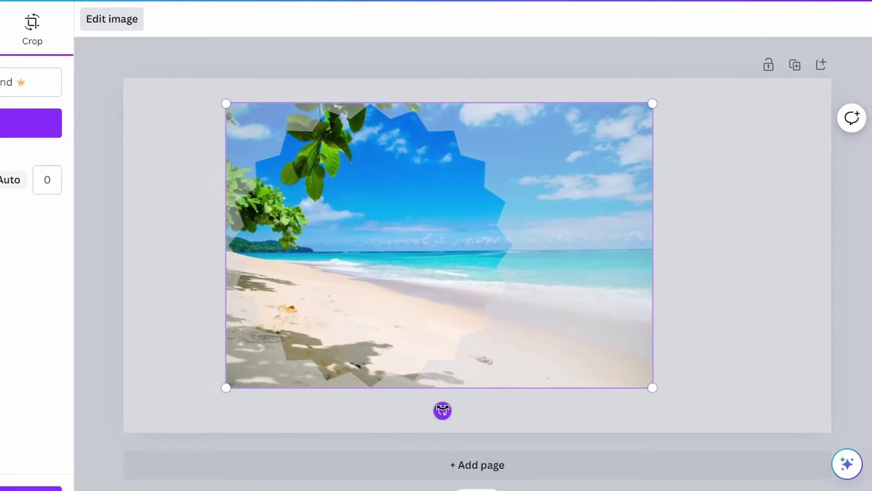
mouse_move(442, 411)
left_mouse_down()
mouse_move(462, 395)
mouse_move(483, 353)
mouse_move(490, 363)
mouse_move(460, 398)
mouse_move(428, 399)
mouse_move(443, 411)
left_mouse_up()
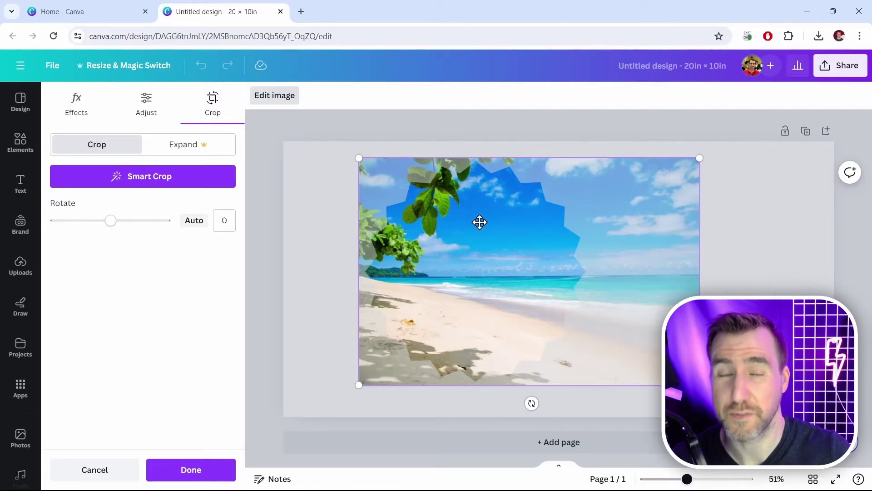
left_click_drag(386, 195, 565, 217)
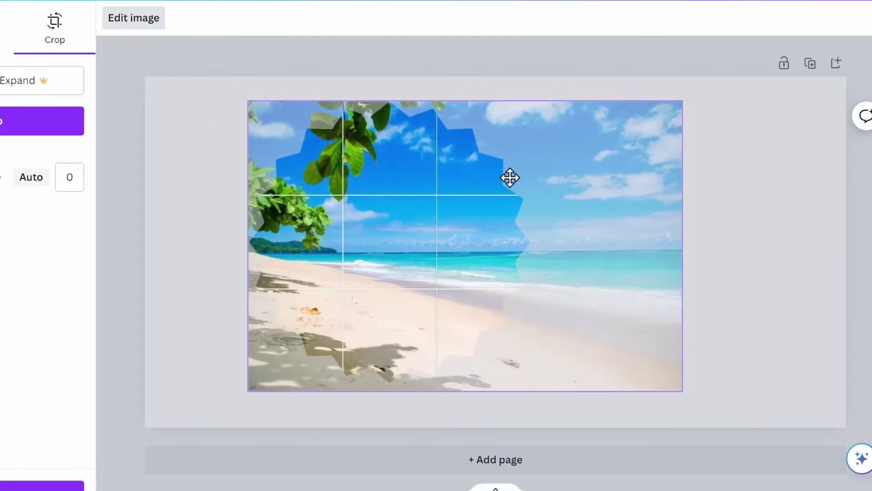
left_click_drag(509, 177, 248, 246)
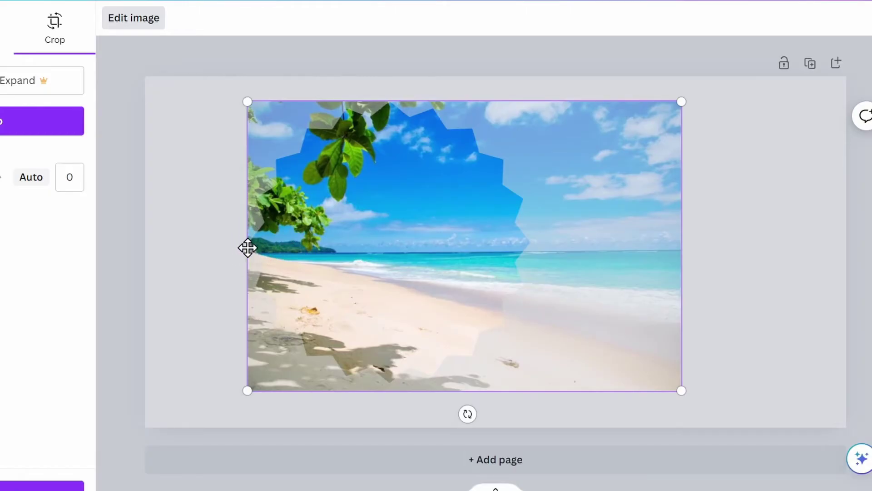
left_click_drag(393, 140, 409, 122)
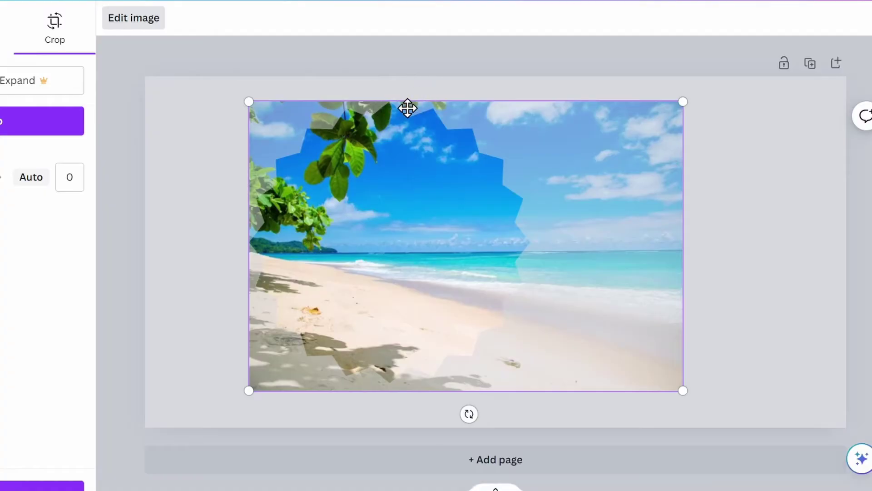
left_click_drag(407, 108, 557, 152)
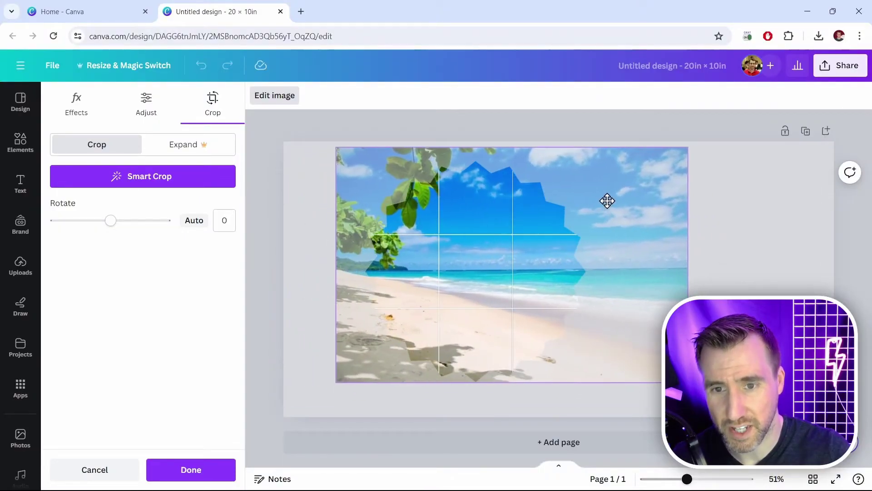
left_click_drag(607, 200, 612, 217)
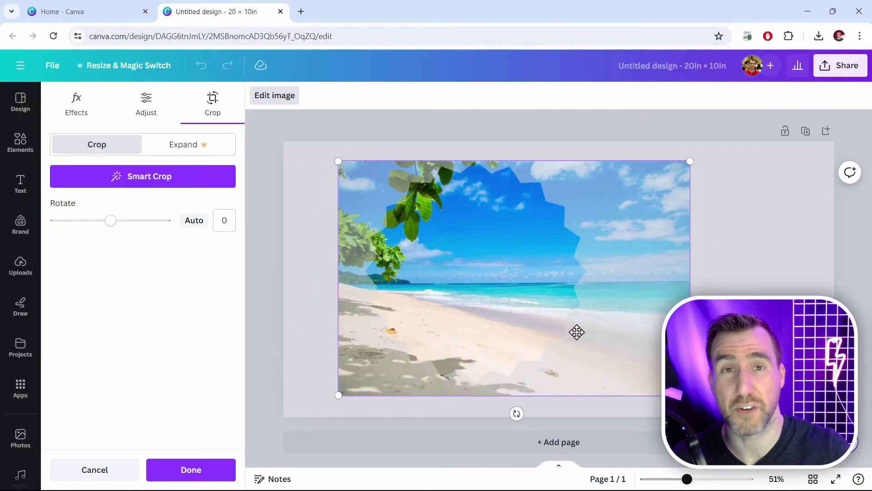
left_click_drag(577, 332, 604, 332)
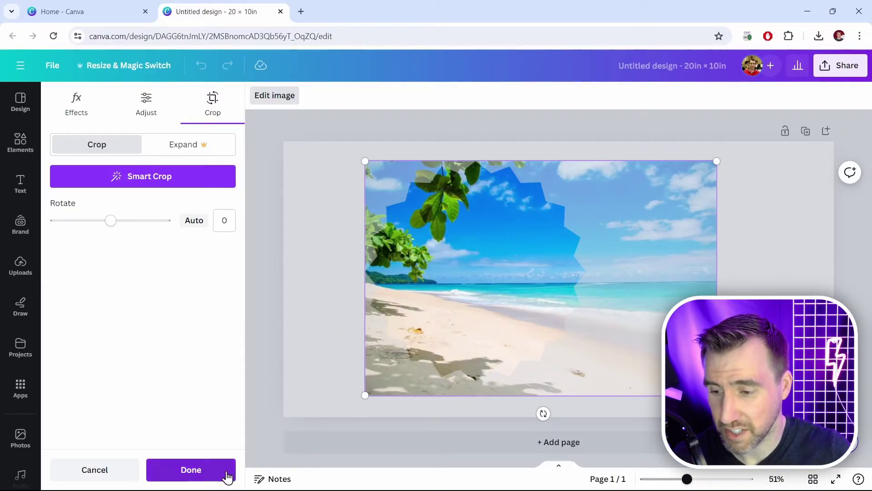
left_click(191, 471)
Resize the framed beach image, try a -18° rotation, then straighten it and make it narrower.
key("Escape")
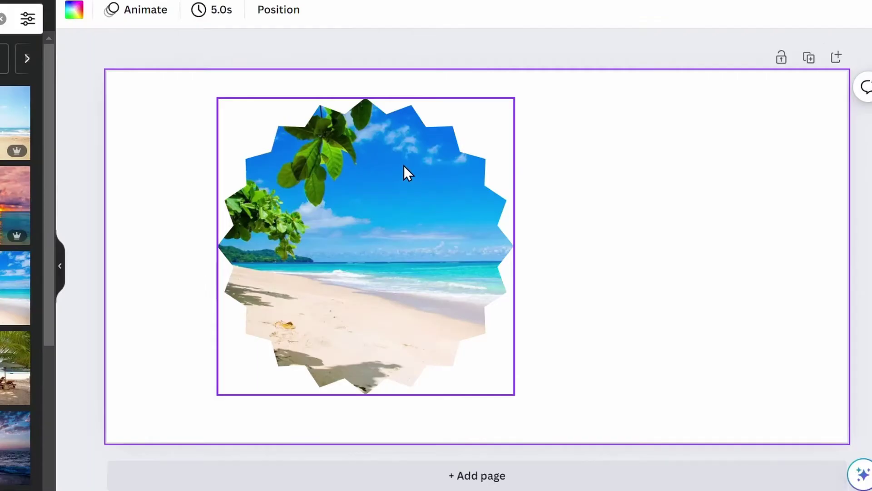
left_click(504, 215)
left_click_drag(585, 161, 550, 194)
left_click_drag(466, 142, 508, 104)
mouse_move(363, 416)
left_mouse_down()
mouse_move(364, 429)
mouse_move(404, 410)
mouse_move(363, 424)
left_mouse_up()
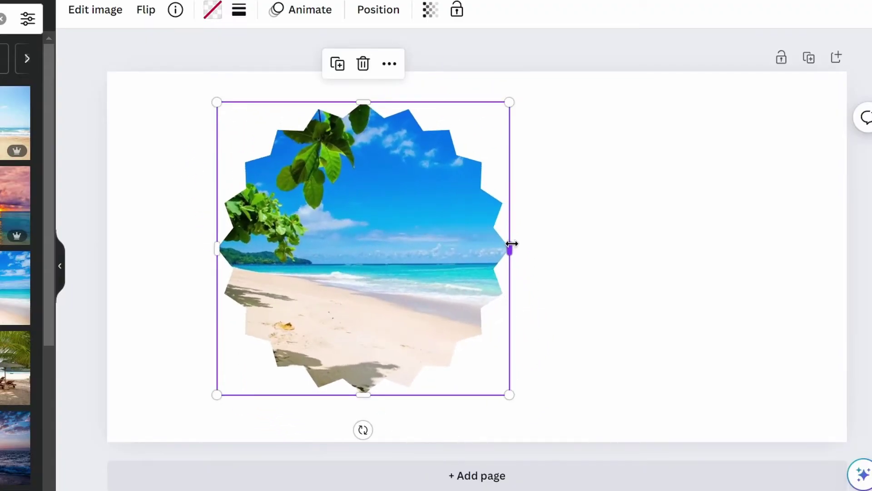
left_click_drag(510, 248, 345, 238)
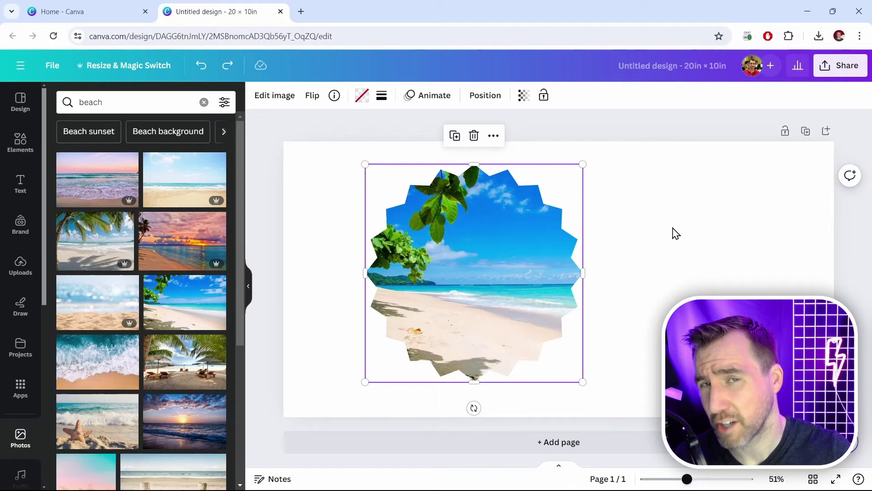
Give the starburst a solid border of weight 13 with rounded corners.
left_click(362, 95)
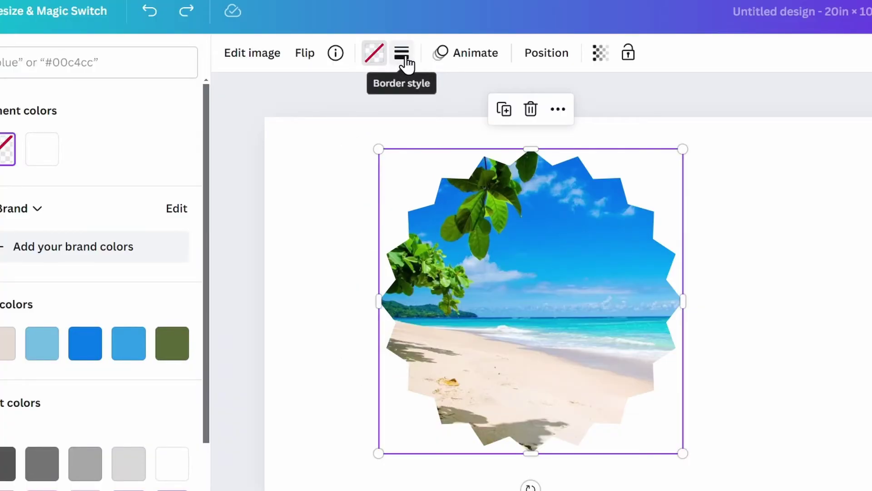
left_click(403, 54)
left_click(475, 108)
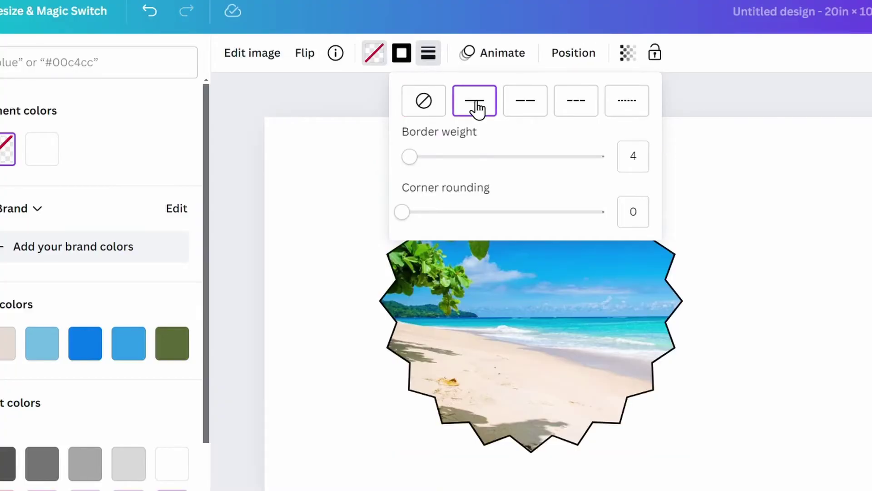
left_click(632, 106)
left_click(476, 103)
left_click_drag(410, 156, 426, 156)
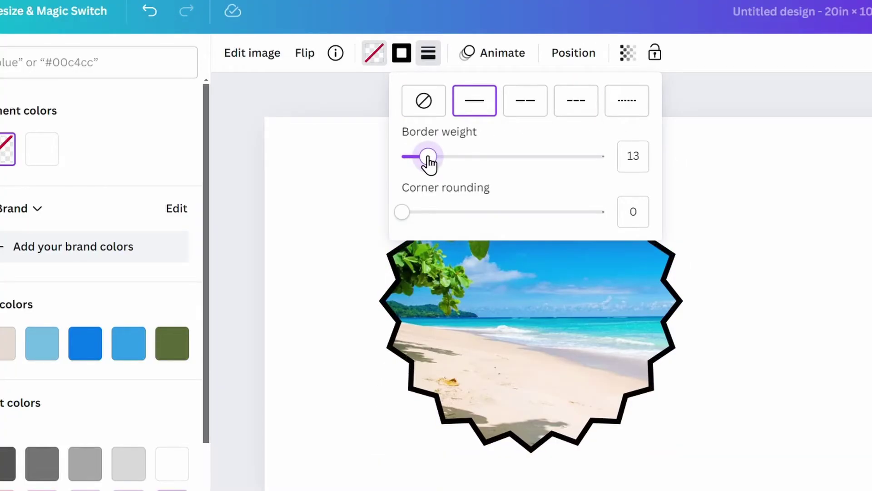
mouse_move(417, 216)
left_mouse_down()
mouse_move(501, 218)
mouse_move(421, 222)
left_mouse_up()
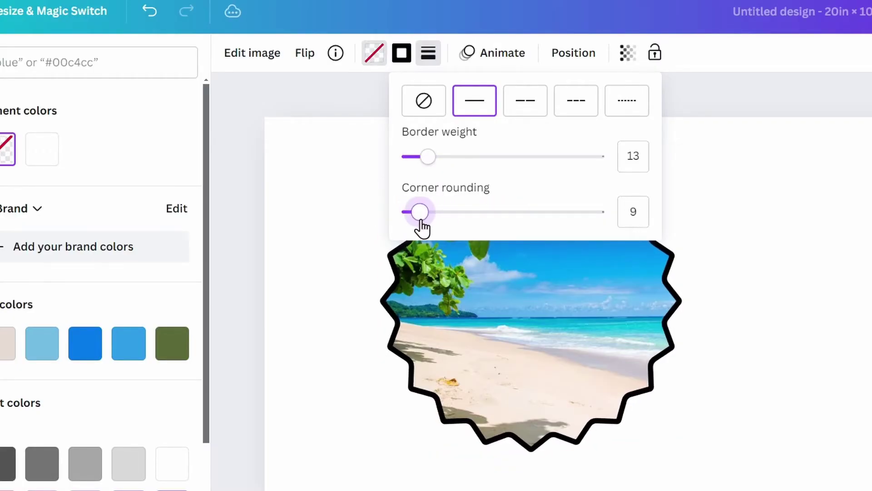
key("Escape")
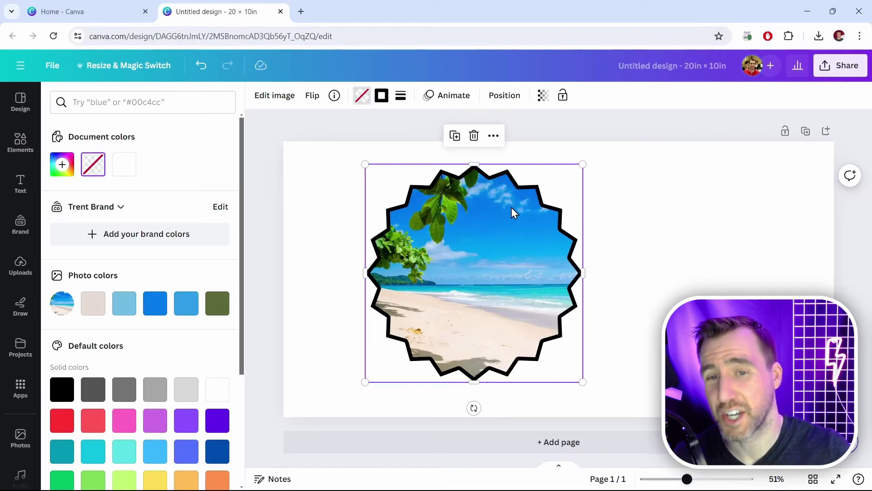
Try beige, light blue and then pink as the border colour.
left_click(383, 104)
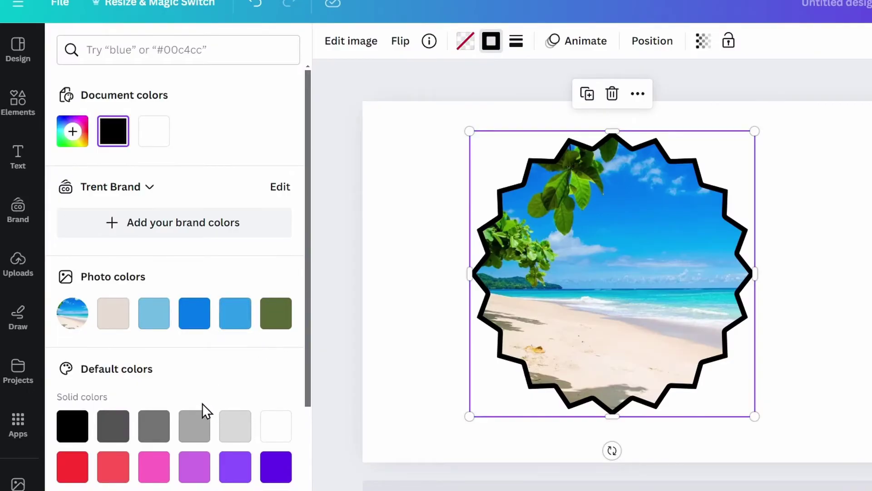
left_click(119, 320)
left_click(166, 323)
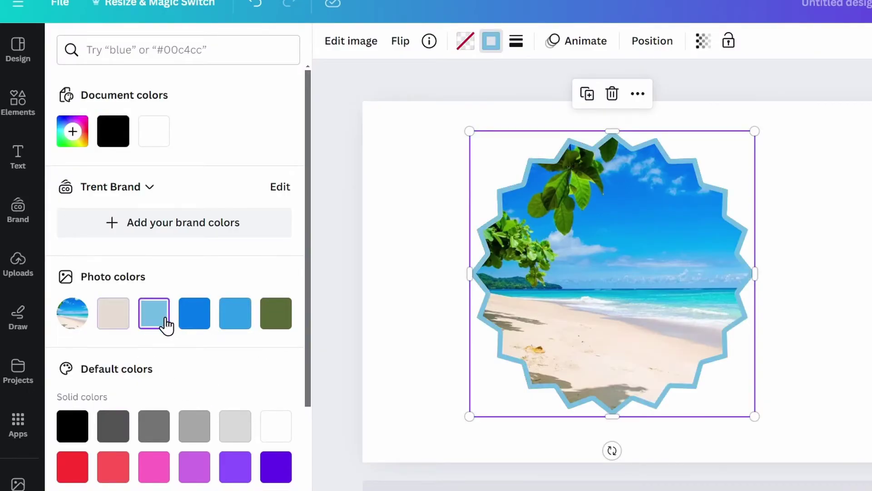
left_click(154, 467)
left_click(571, 151)
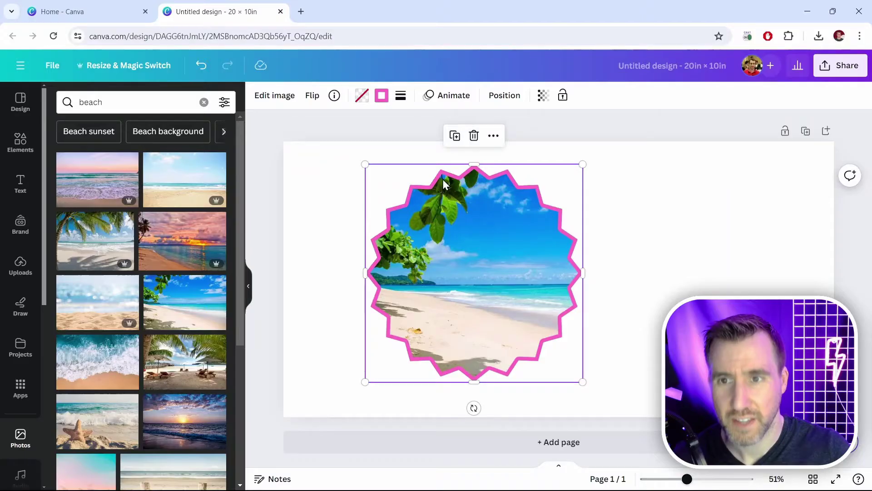
Set the beach frame's border style to none.
left_click(401, 102)
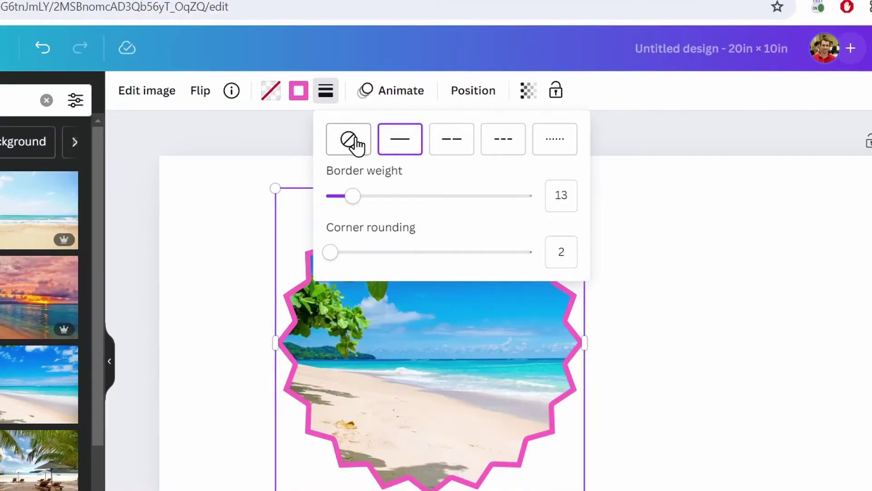
left_click(351, 141)
left_click(222, 216)
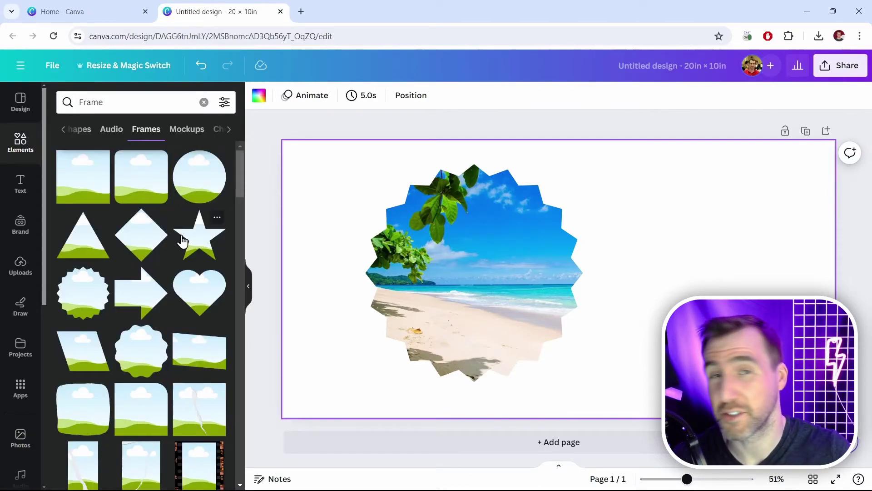
Add a star frame on the page's right side and fill it purple.
left_click_drag(194, 241, 586, 162)
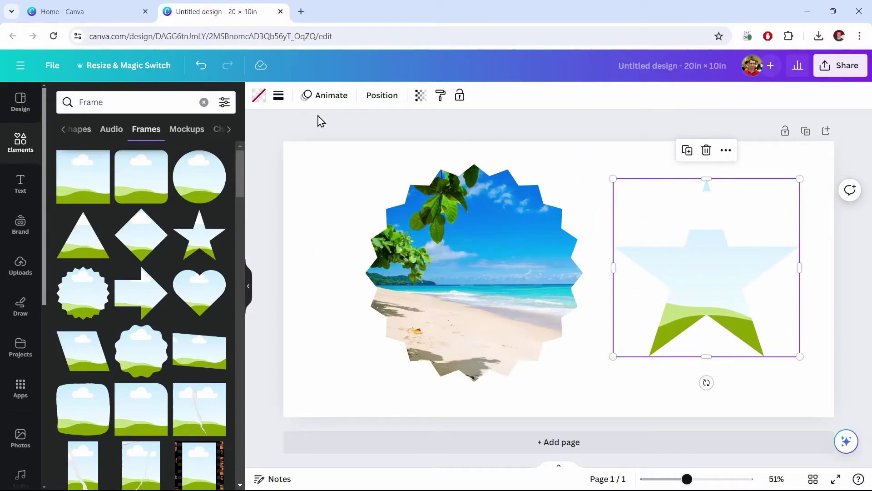
left_click(258, 101)
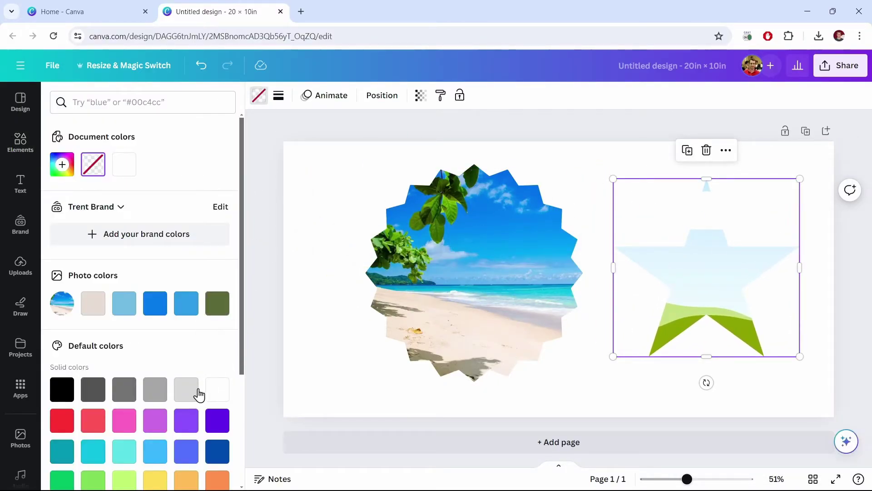
left_click(154, 420)
left_click(636, 157)
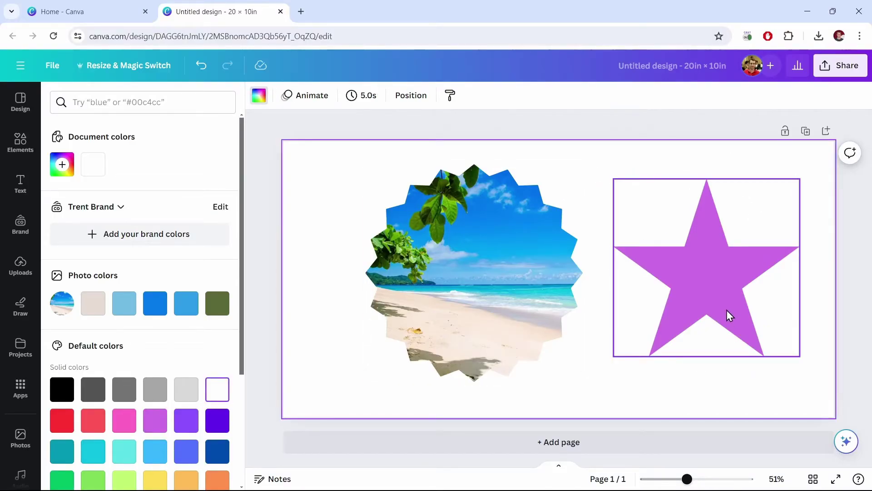
Delete the purple star and move the beach frame right toward the page centre.
left_click(740, 325)
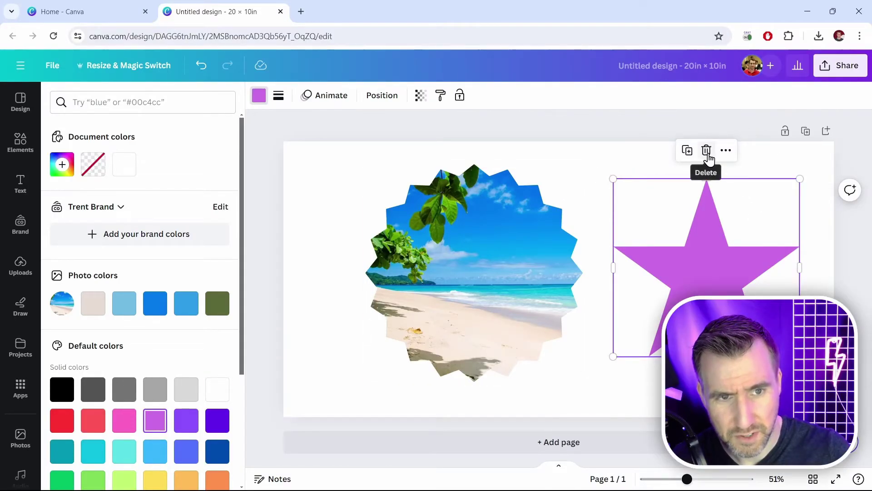
left_click(708, 152)
left_click_drag(486, 225, 525, 225)
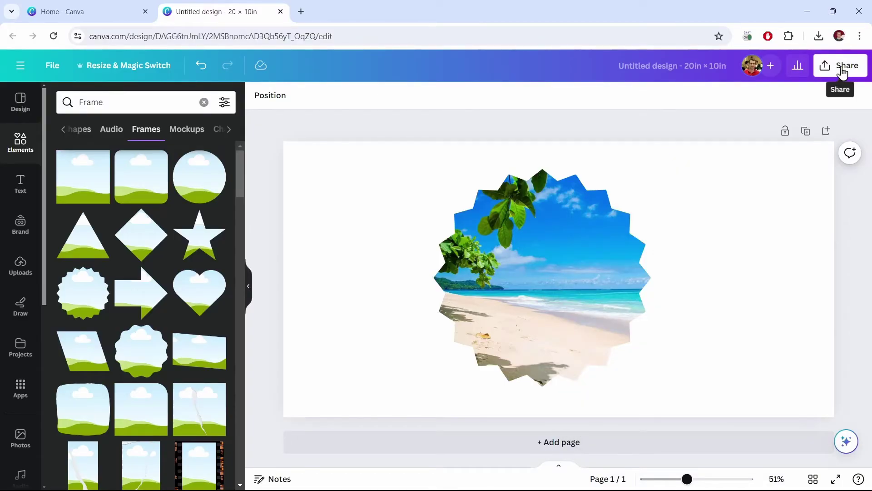
Download the design as a PNG with transparent background, saved as Demo.png.
left_click(841, 68)
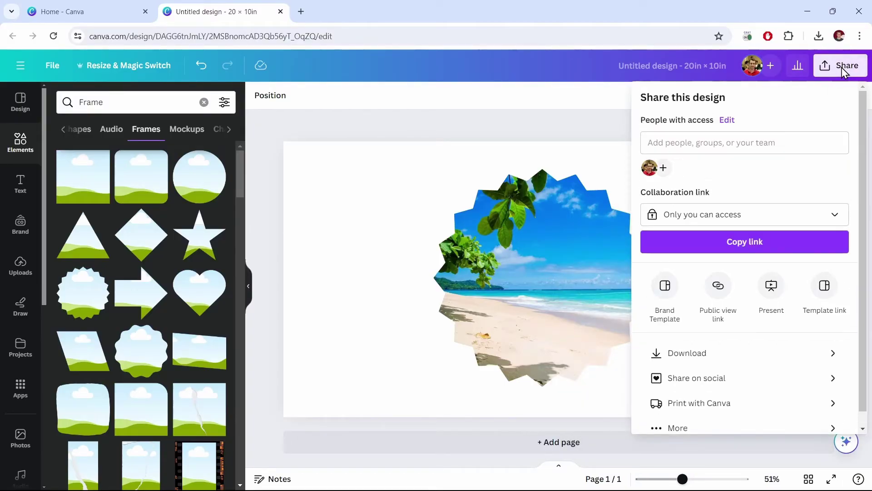
left_click(701, 355)
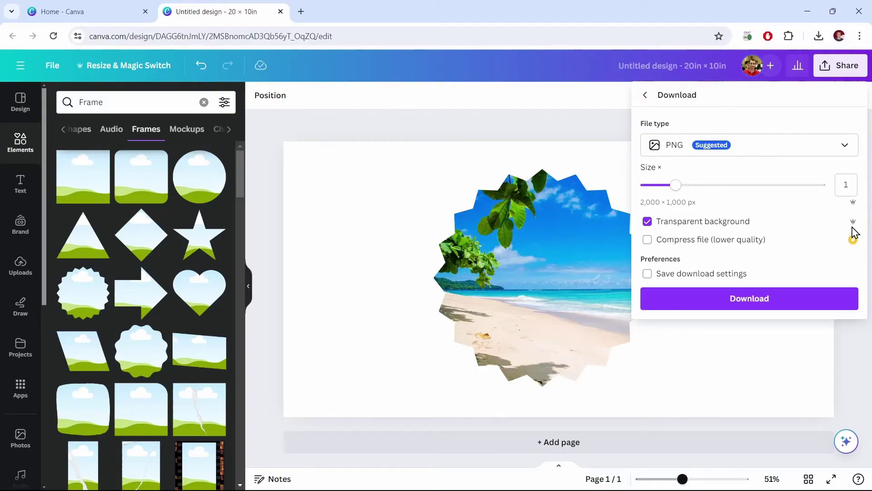
left_click(742, 304)
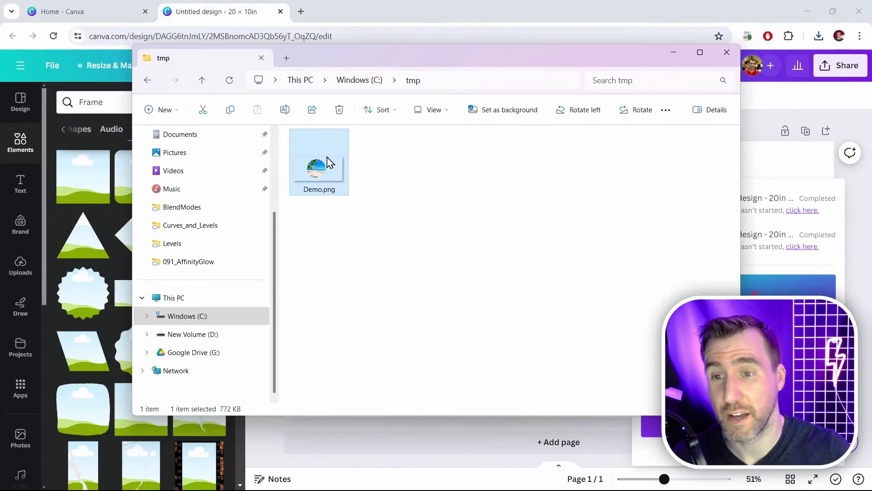
Open Demo.png in Affinity Photo.
right_click(327, 158)
mouse_move(384, 216)
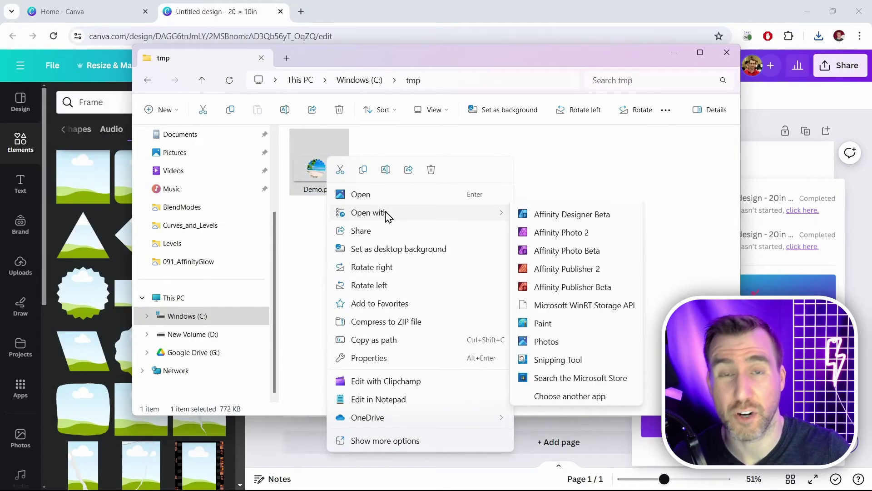
left_click(569, 253)
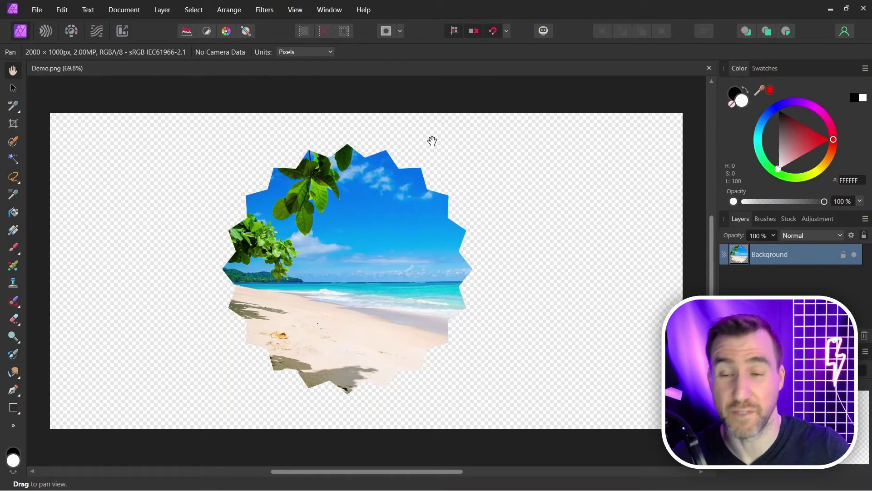
Zoom into Demo.png in Affinity Photo to inspect its transparent surroundings.
scroll(455, 185, "up", 2)
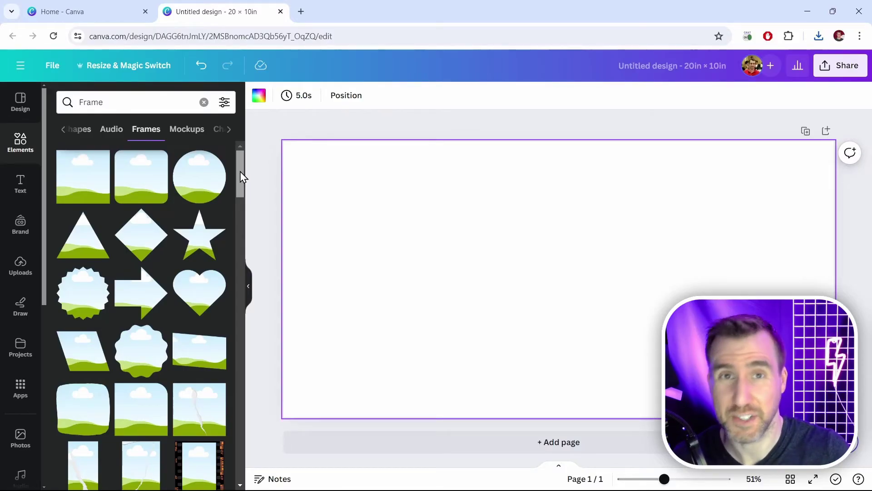
Add the torn-paper split frame to the page and enlarge it.
left_click_drag(239, 171, 243, 192)
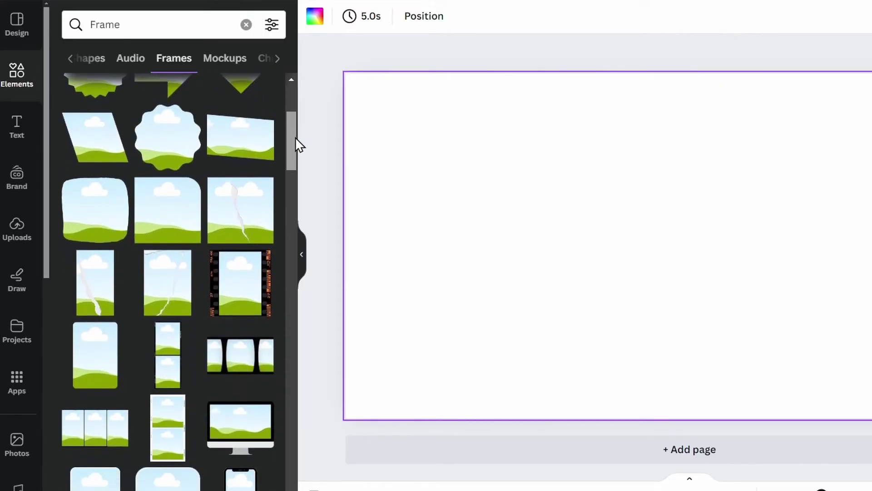
scroll(296, 145, "down", 2)
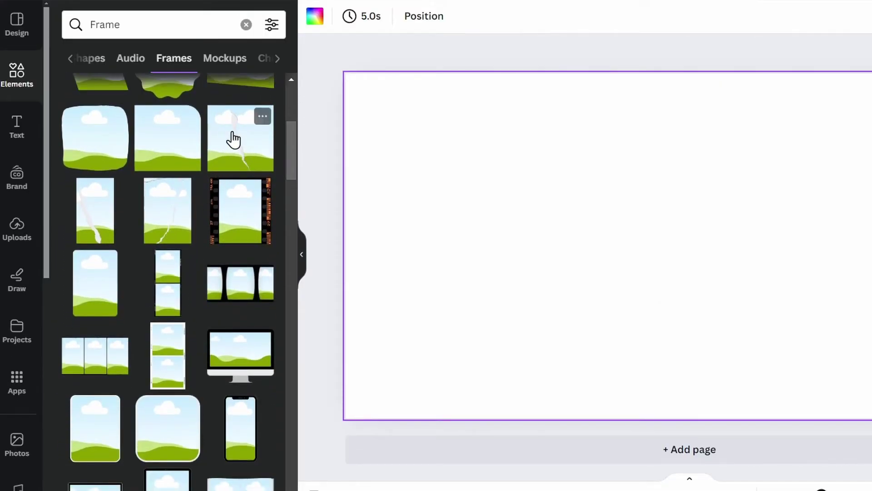
left_click_drag(232, 142, 589, 205)
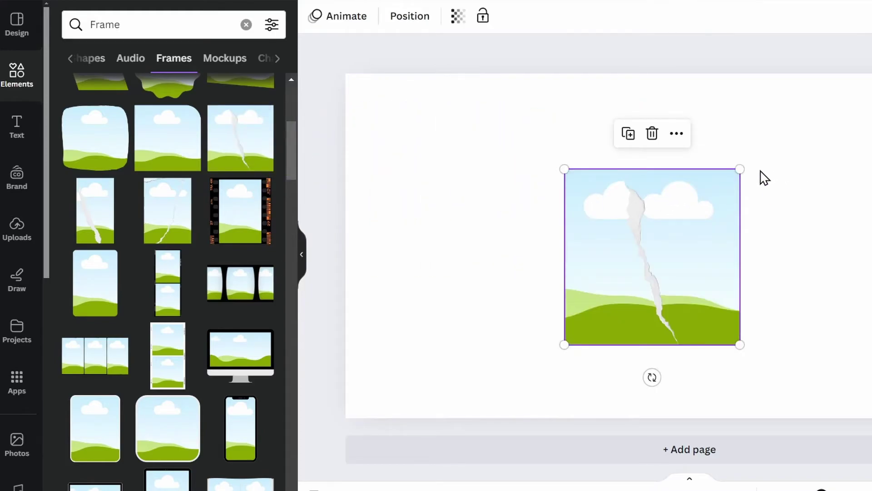
left_click_drag(740, 169, 858, 99)
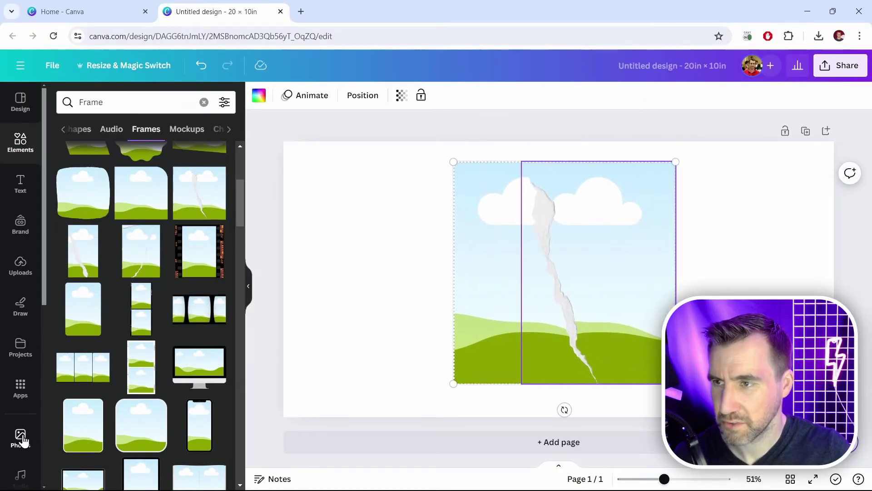
Search photos for 'fire', fill the left half with fire and the right half with frost.
left_click(22, 440)
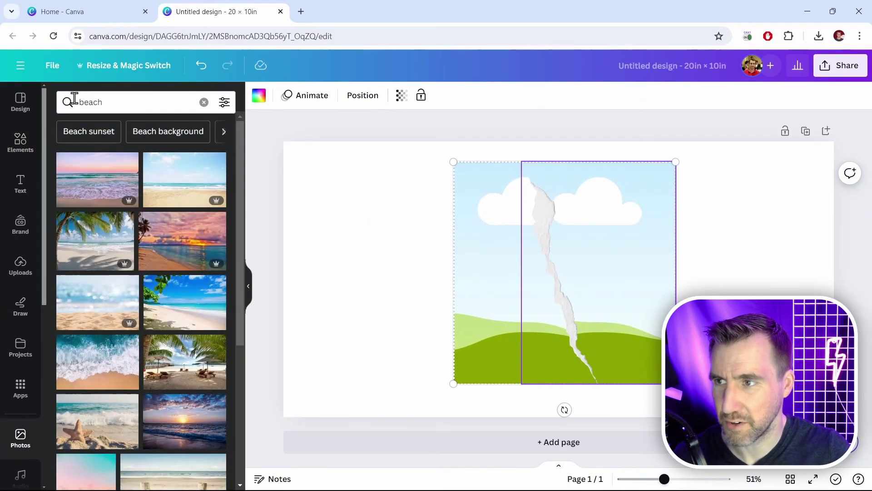
left_click(72, 102)
type("fire")
key("Return")
left_click_drag(96, 389, 483, 245)
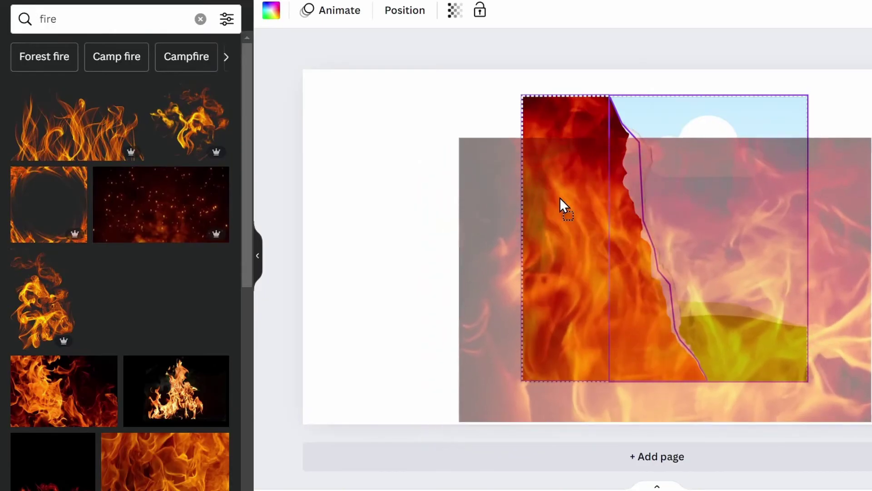
left_click_drag(559, 198, 565, 200)
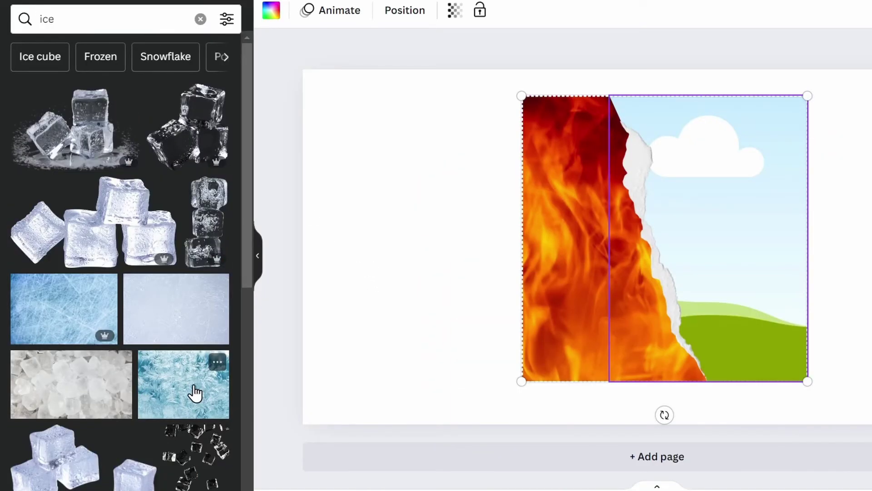
left_click_drag(192, 394, 704, 159)
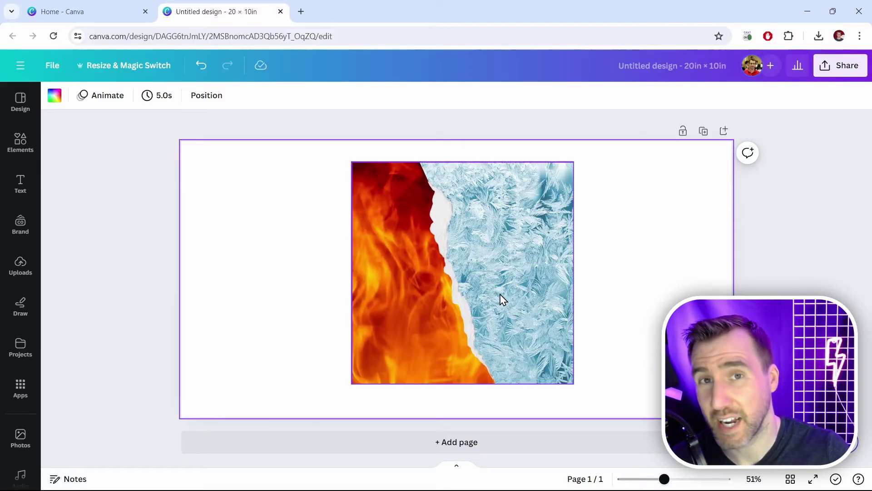
Enlarge, rotate about 18° and shift the frost image within its frame half.
left_click(528, 228)
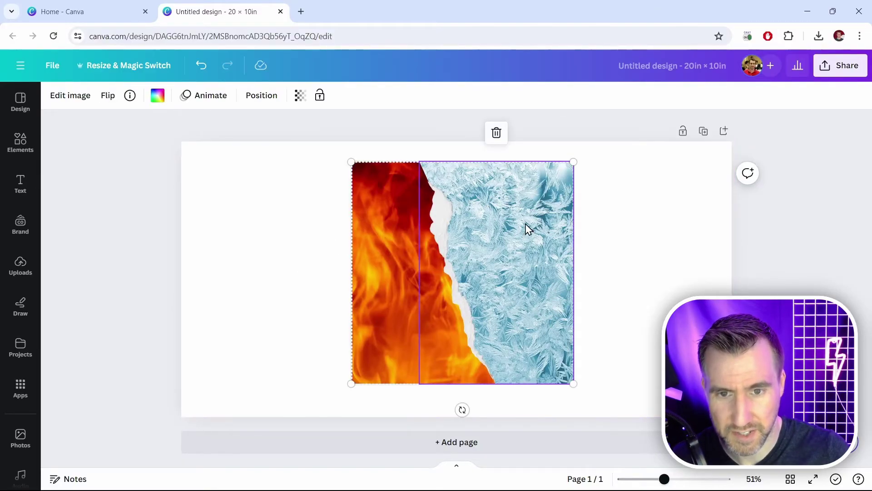
double_click(525, 228)
left_click_drag(546, 272, 533, 243)
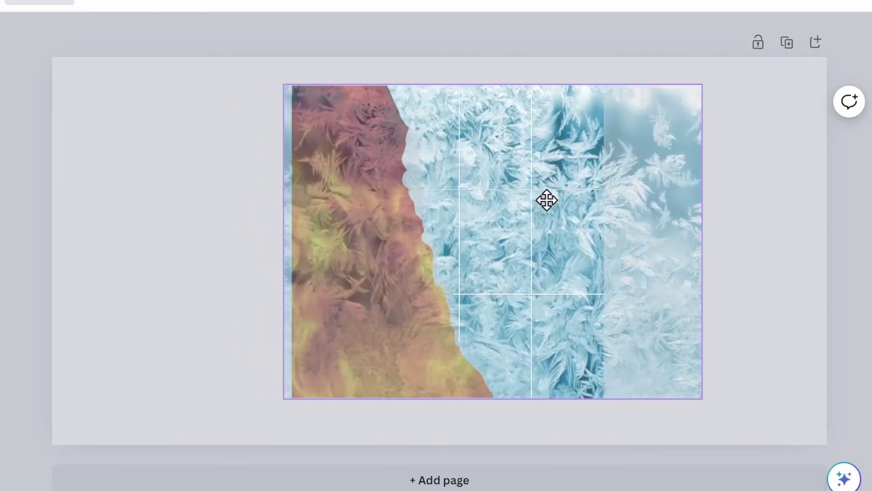
left_click_drag(546, 199, 590, 199)
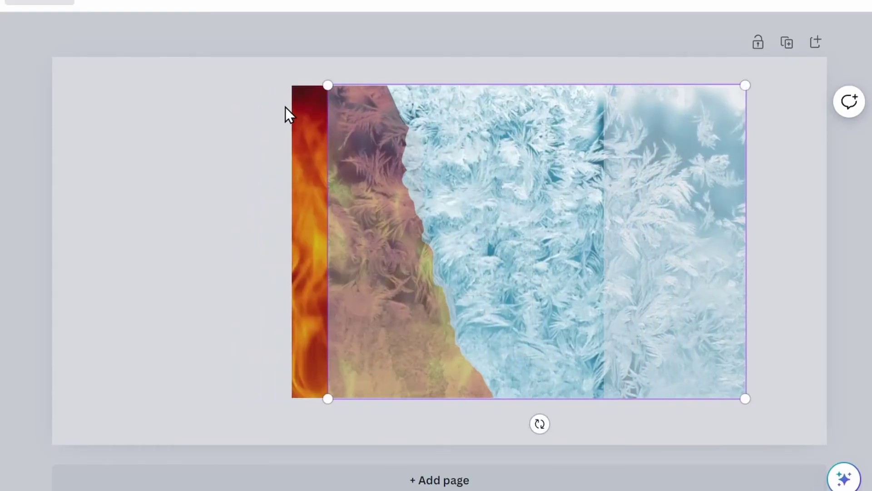
left_click_drag(327, 85, 214, 64)
left_click_drag(499, 416, 428, 411)
left_click_drag(559, 255, 557, 273)
left_click(148, 167)
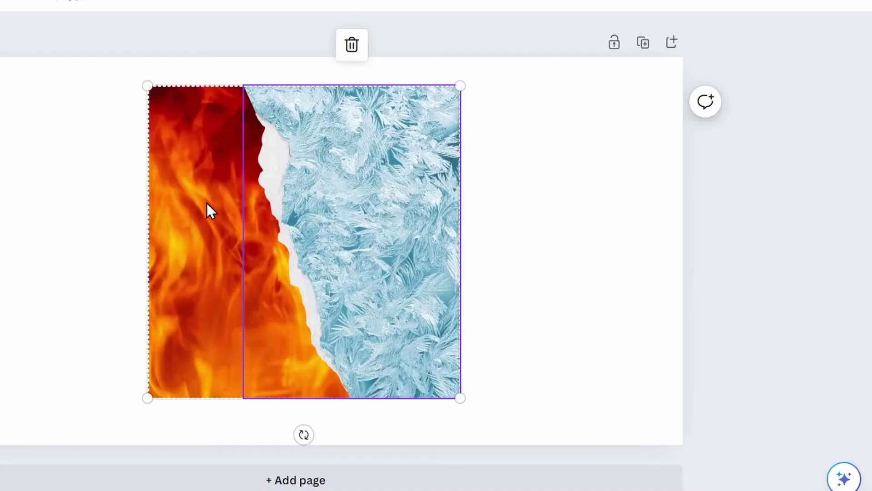
Shift the fire photo within its left-half frame and apply the crop.
double_click(187, 163)
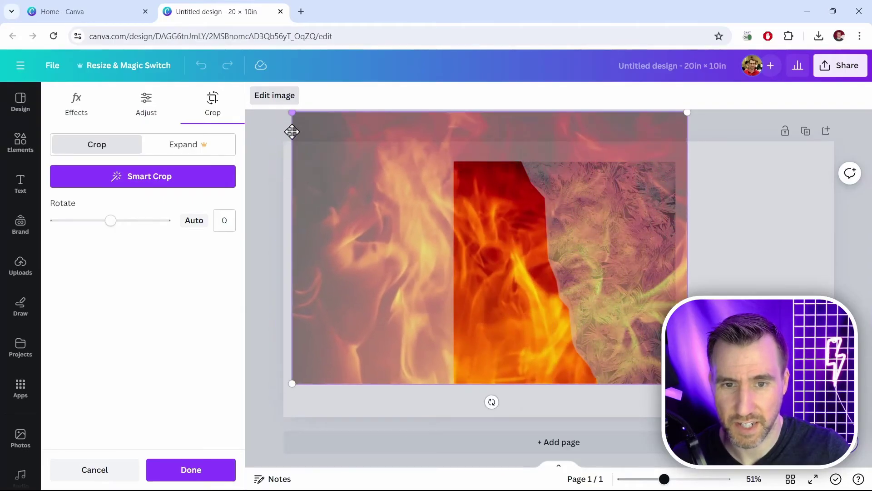
left_click_drag(420, 194, 439, 230)
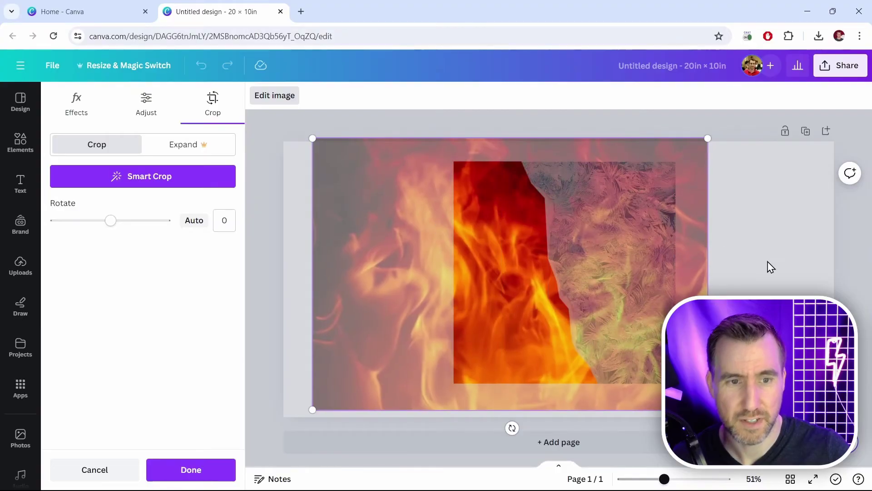
left_click(755, 245)
Delete the frost photo from the torn-edge frame, keeping the frame itself.
left_click(699, 285)
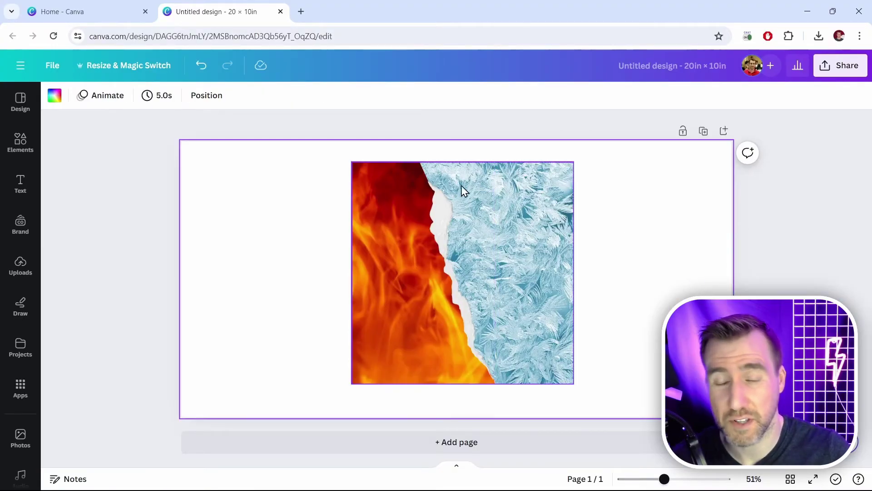
left_click(511, 209)
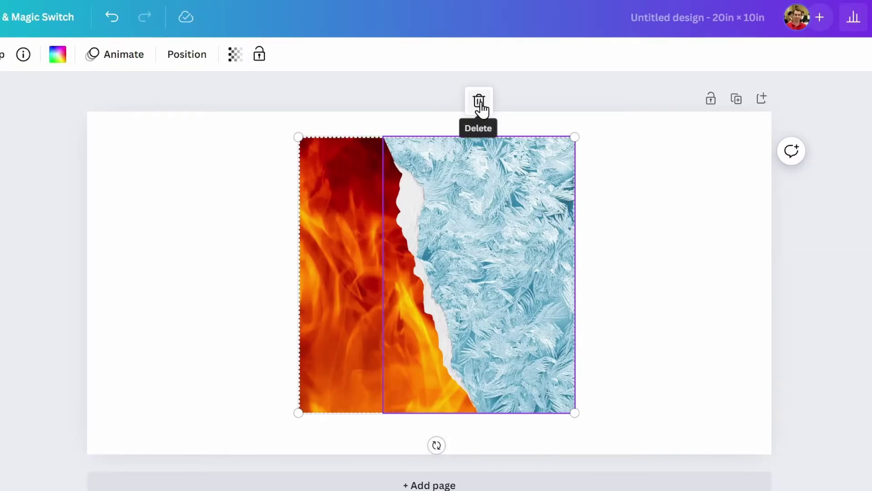
left_click(480, 102)
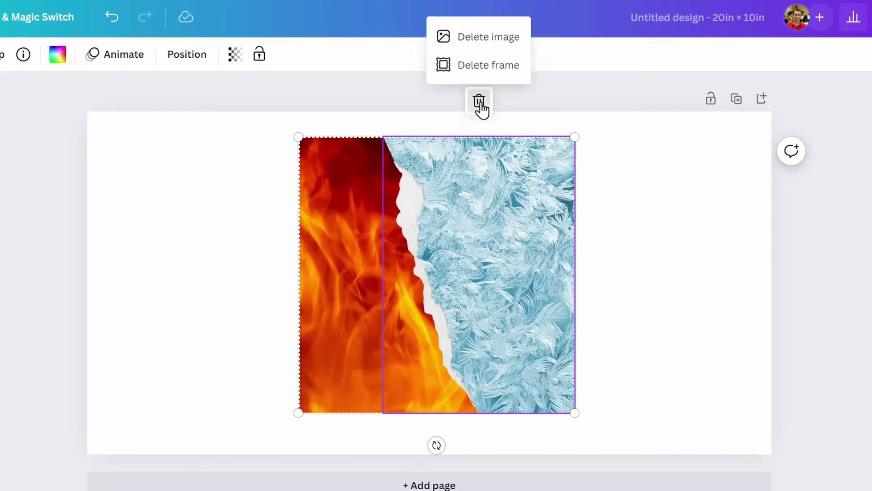
left_click(489, 39)
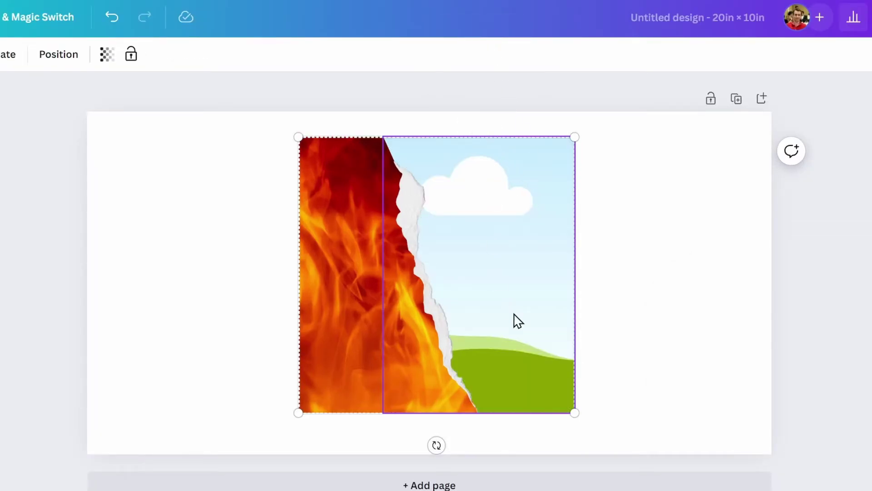
Delete the whole fire-and-frost frame along with its remaining fire photo.
left_click(622, 239)
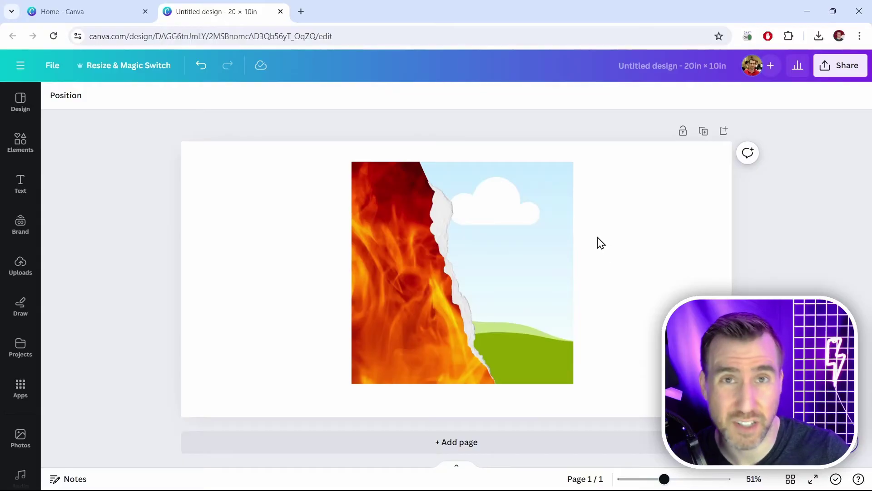
left_click(388, 214)
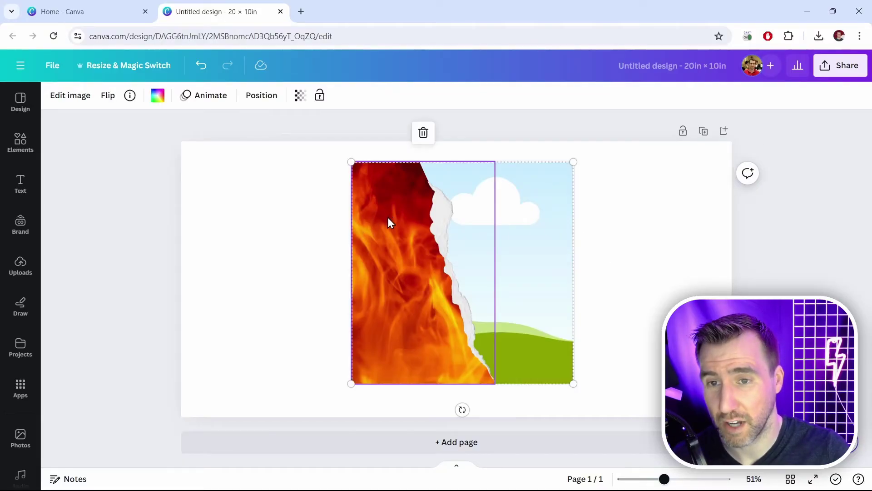
left_click(423, 134)
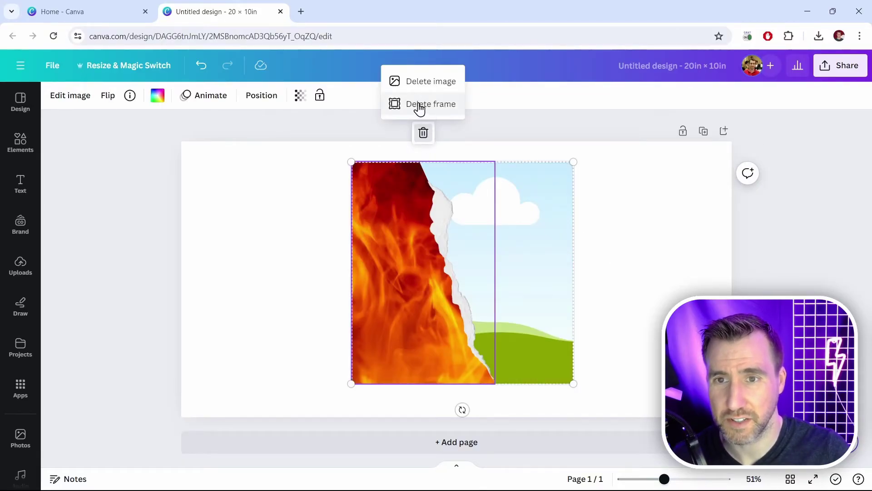
left_click(419, 105)
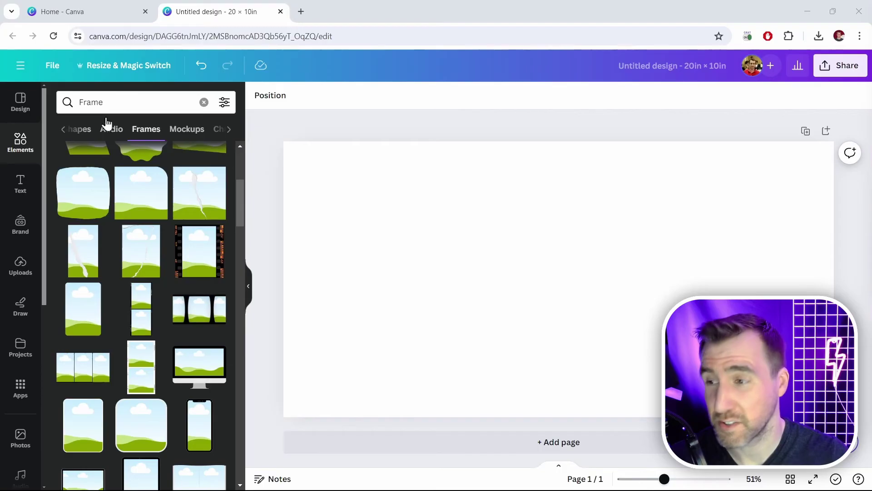
Search Elements for Grids and drag the two-over-one grid onto the page to fill it.
left_click(20, 144)
left_click(143, 101)
type("Gr")
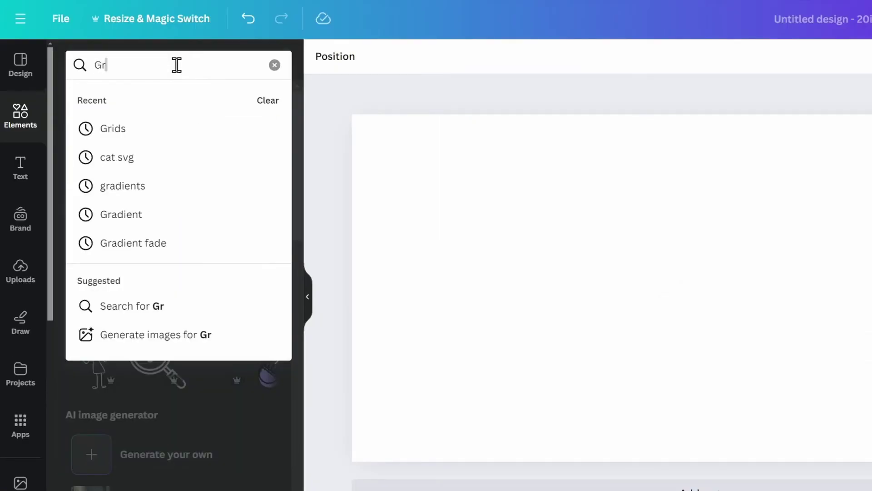
left_click(105, 152)
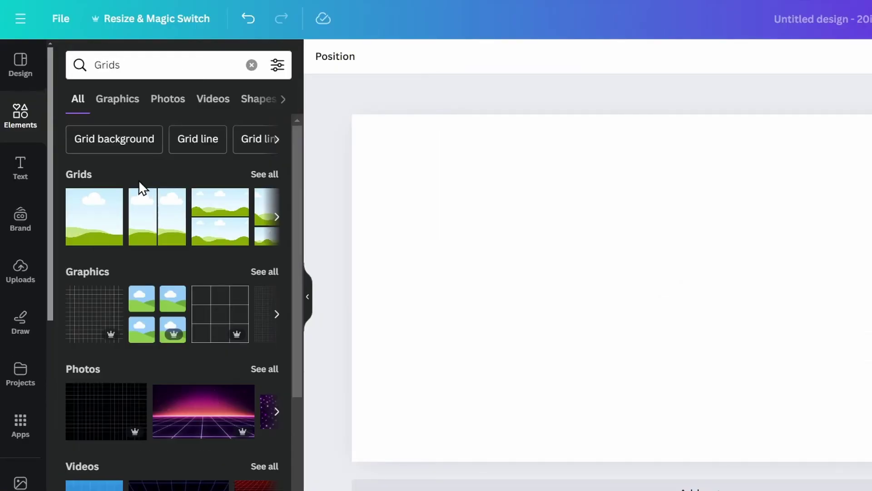
left_click(265, 177)
left_click_drag(300, 119, 300, 414)
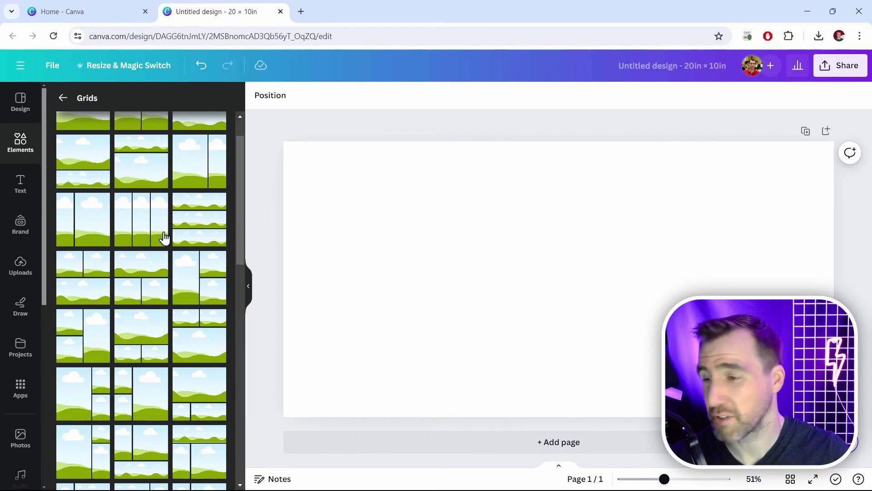
left_click_drag(81, 292, 402, 305)
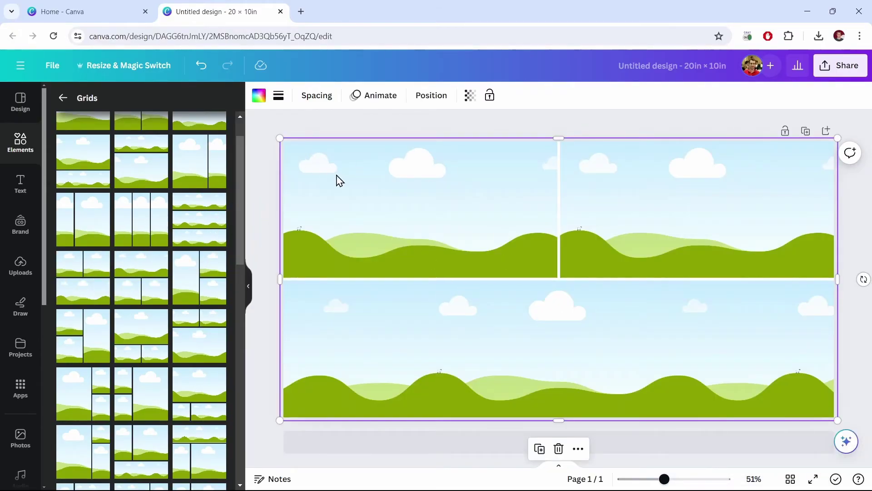
Shrink the photo grid from its corner and side into a smaller centred block.
left_click_drag(280, 140, 434, 160)
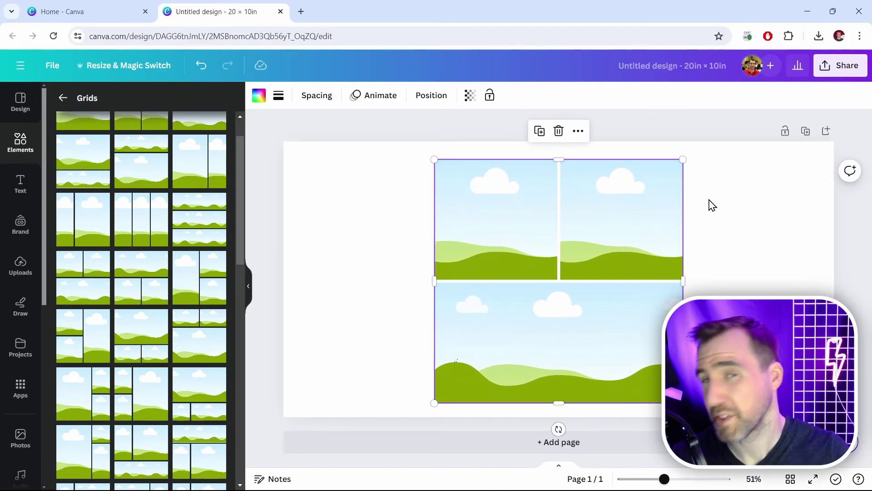
left_click_drag(683, 281, 707, 278)
mouse_move(568, 424)
left_mouse_down()
mouse_move(535, 413)
mouse_move(568, 424)
left_mouse_up()
left_click(345, 400)
Replace the old ice search with a 'cats' search in the photo library.
left_click(20, 438)
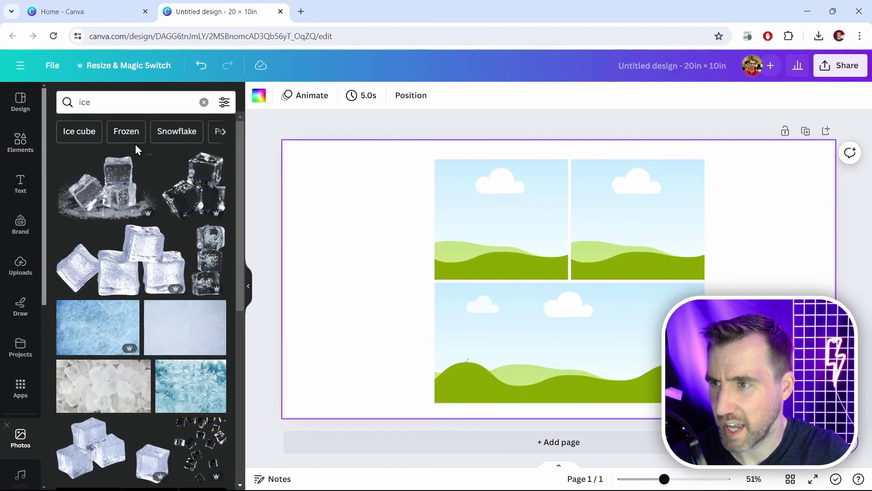
left_click_drag(118, 105, 71, 102)
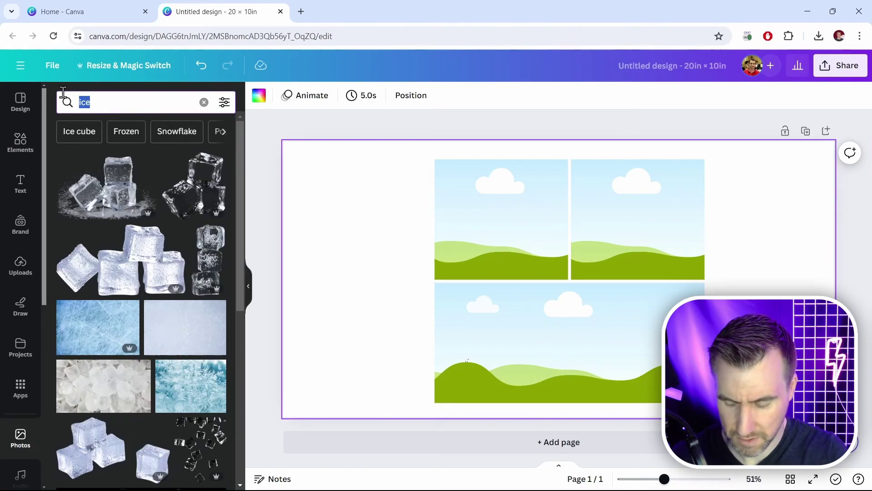
type("cats")
key("Return")
Fill the grid: kittens on grass bottom, kitten group top left, sleeping ginger kitten top right.
left_click_drag(105, 254, 585, 322)
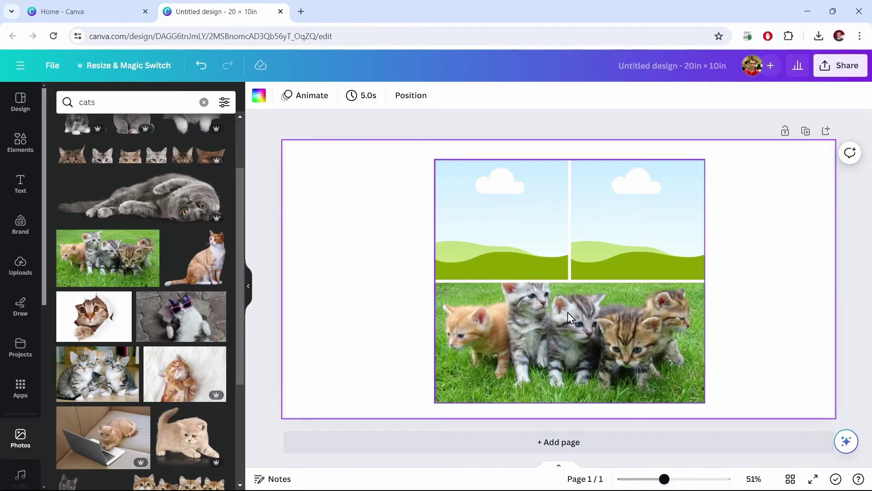
left_click_drag(86, 359, 454, 227)
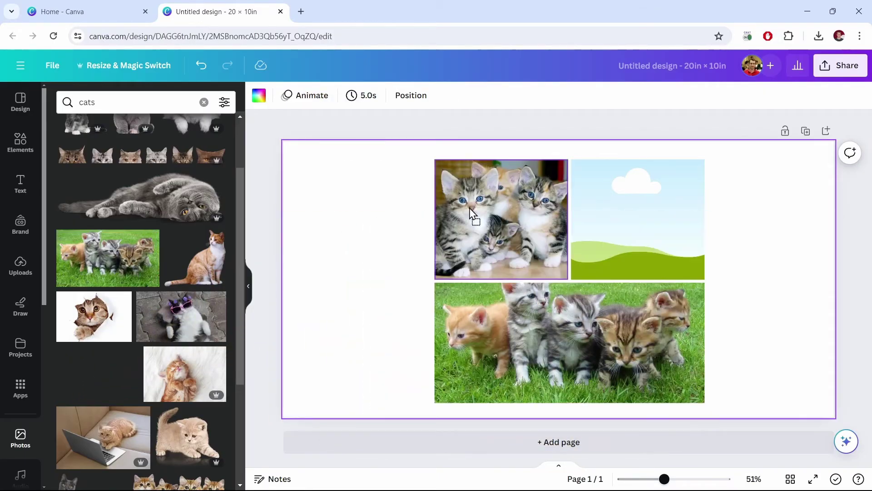
left_click_drag(178, 367, 603, 206)
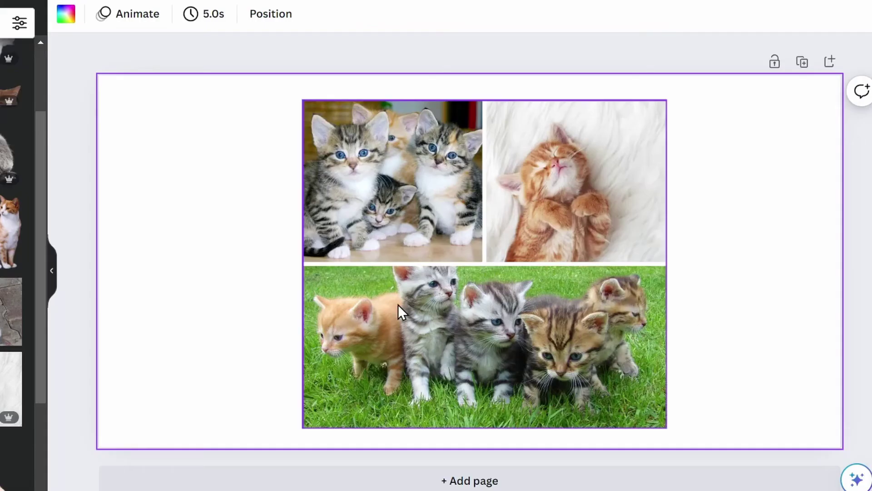
Enlarge the bottom and top-left kitten photos within their cells, shifting each right and down.
double_click(505, 330)
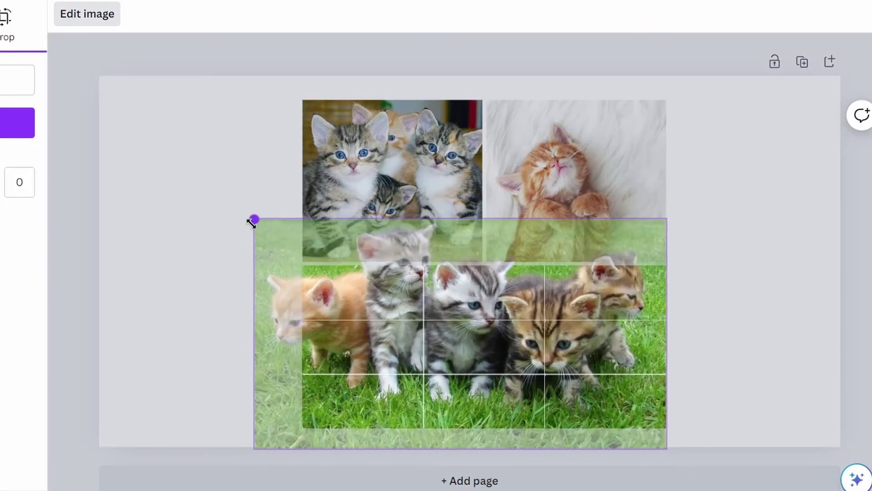
left_click_drag(253, 219, 203, 191)
left_click_drag(266, 244, 378, 317)
left_click(230, 233)
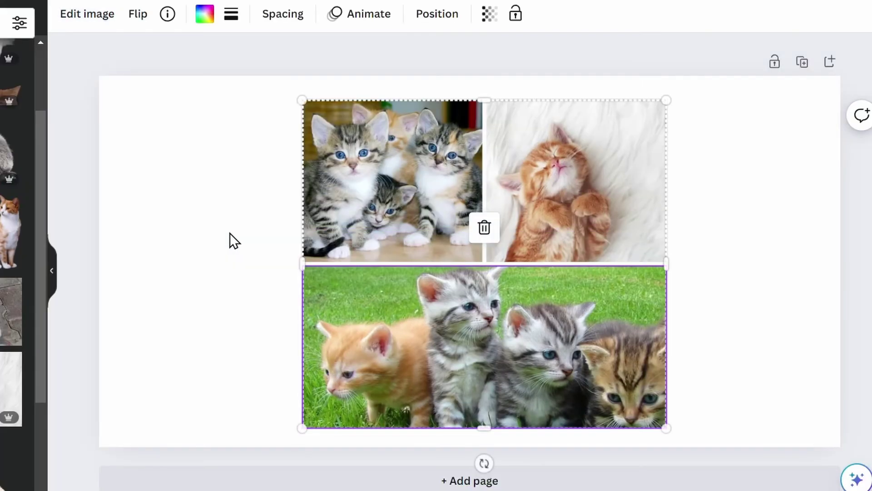
double_click(398, 167)
left_click_drag(271, 99, 172, 65)
left_click_drag(376, 116, 455, 166)
left_click(206, 147)
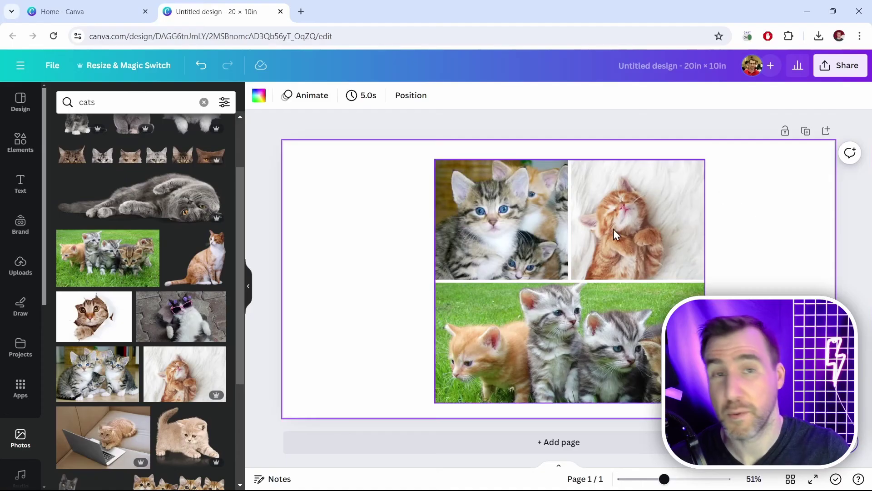
Flip the sleeping ginger kitten horizontally and nudge it slightly left within its cell.
left_click(569, 152)
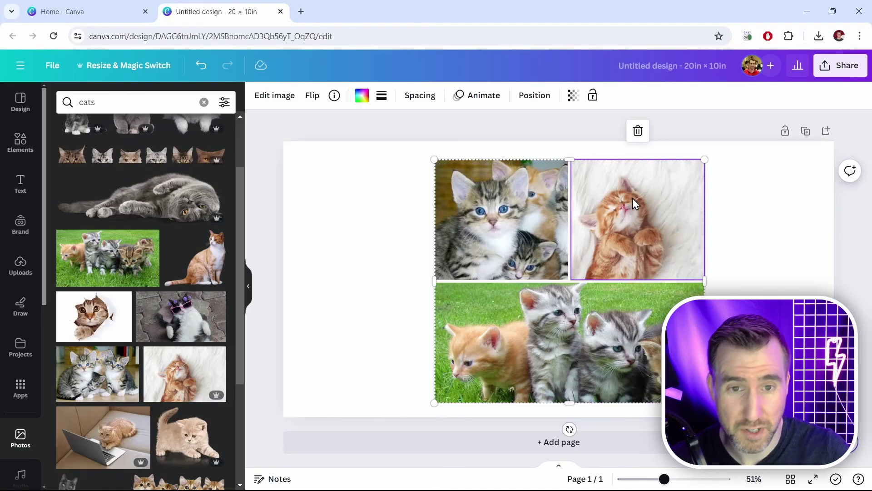
left_click(312, 98)
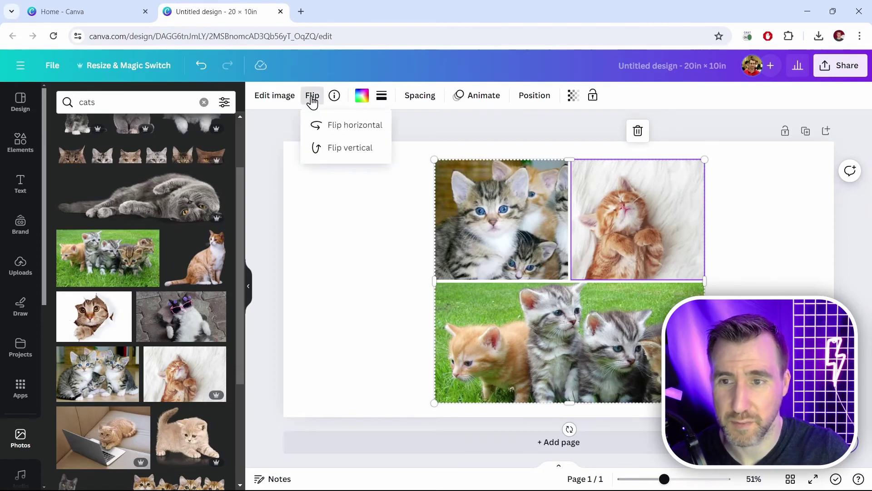
left_click(344, 127)
double_click(673, 208)
left_click_drag(672, 208, 654, 204)
left_click(755, 243)
left_click(763, 254)
key("Escape")
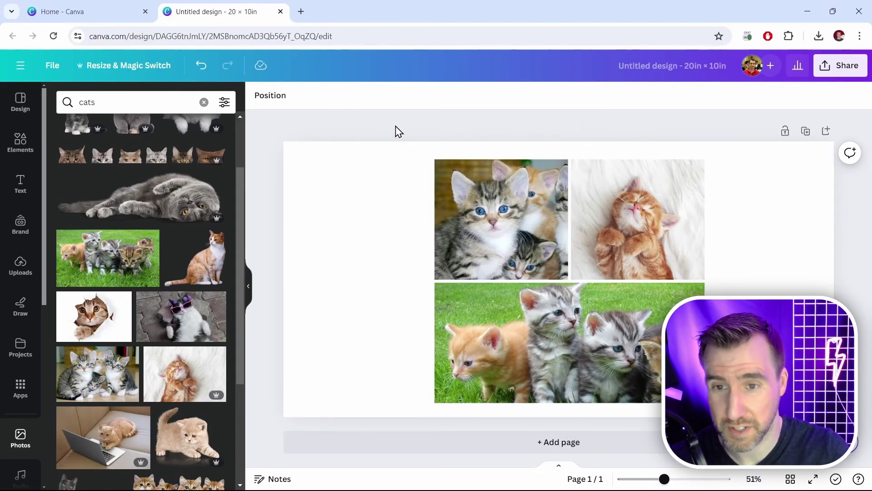
Give the grid photos a thicker solid border and close up the spacing between them.
left_click_drag(396, 126, 746, 409)
left_click(279, 96)
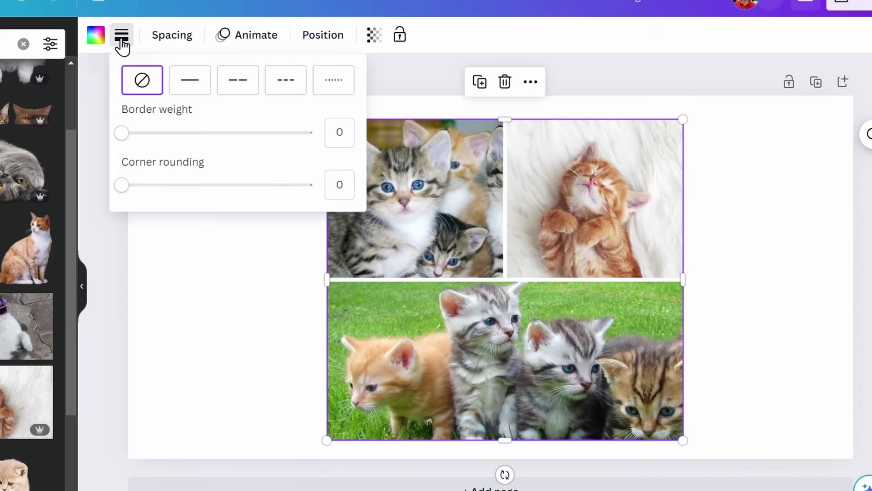
left_click(190, 82)
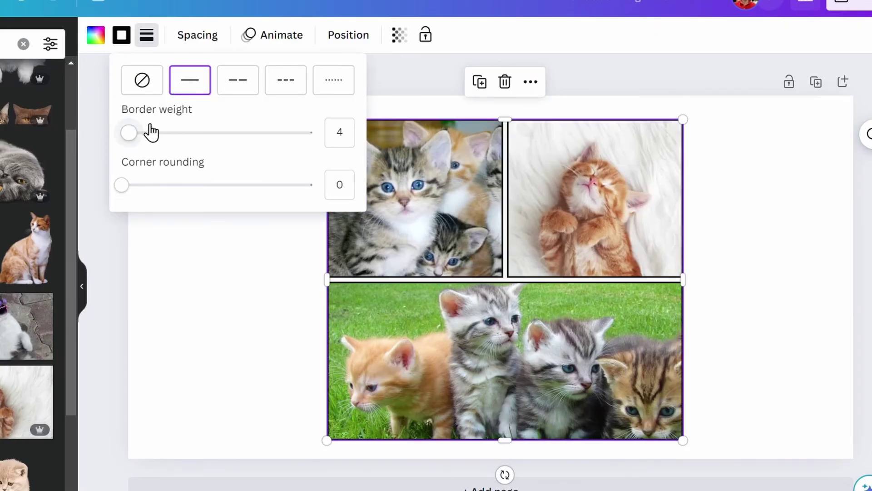
left_click_drag(131, 133, 137, 133)
left_click(199, 40)
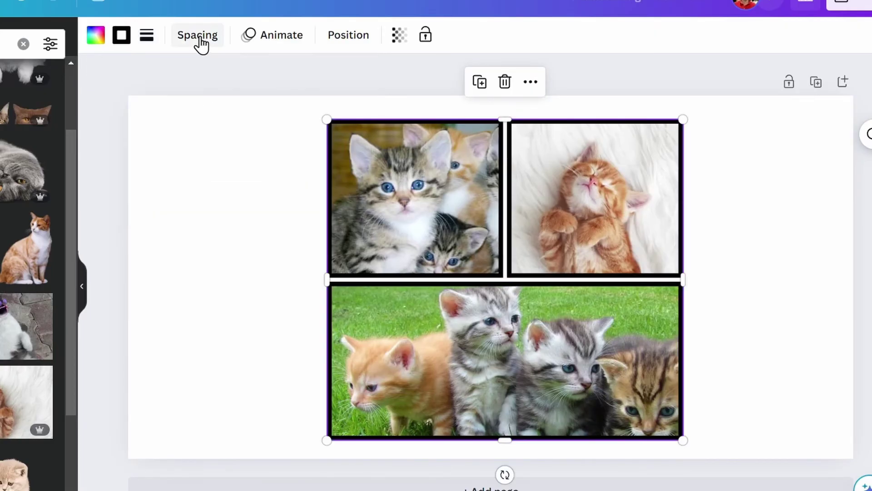
left_click(200, 41)
left_click_drag(201, 102, 191, 102)
left_click(282, 131)
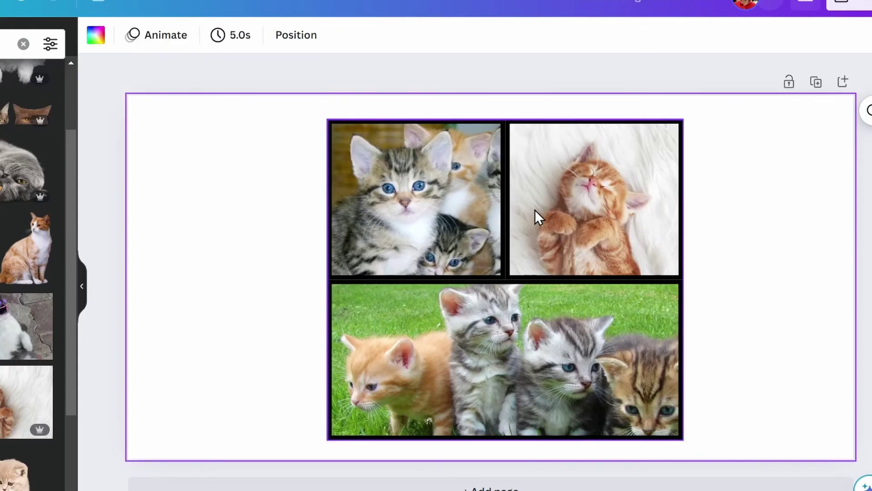
Remove the photo borders and set the grid spacing to 21 for white gaps.
left_click_drag(268, 81, 768, 480)
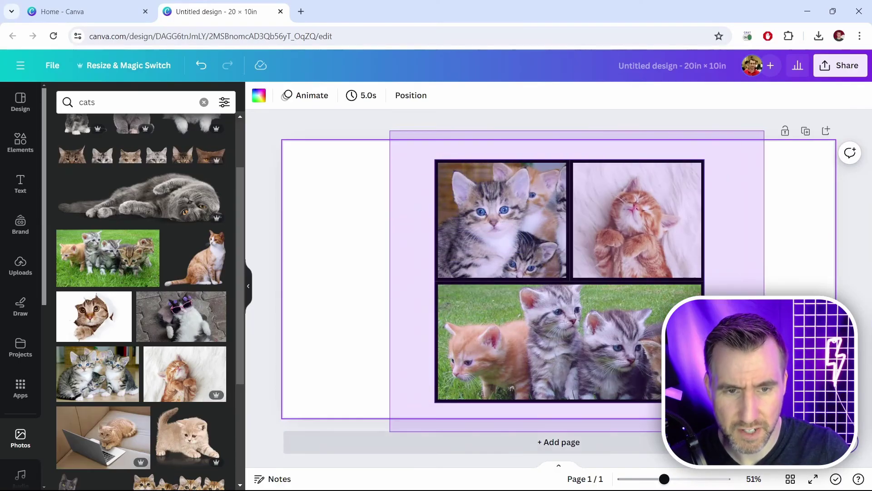
left_click(298, 96)
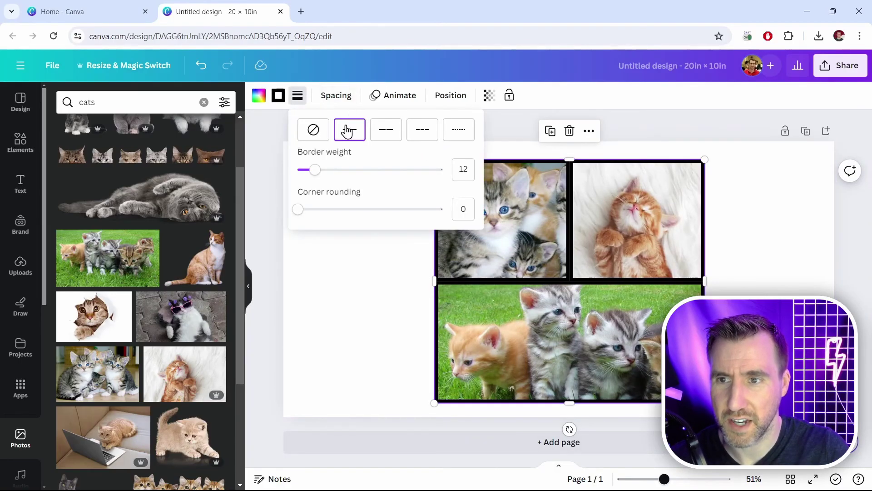
left_click(313, 131)
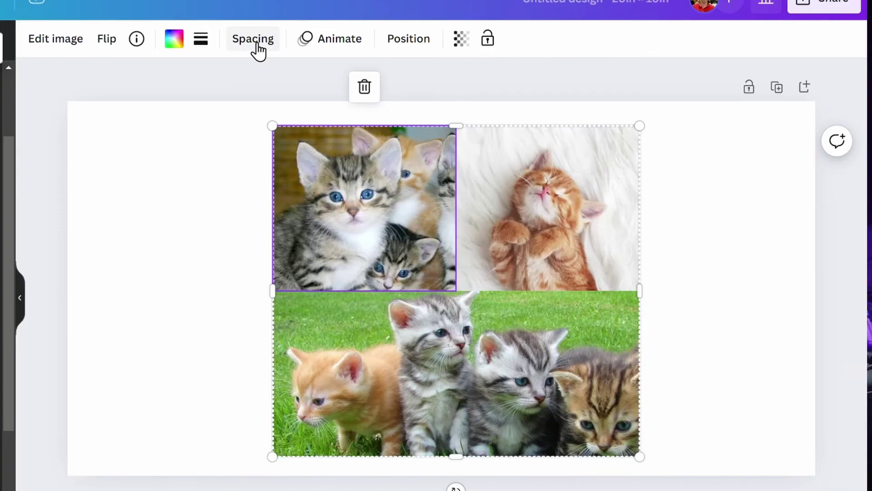
left_click(260, 49)
mouse_move(259, 104)
left_mouse_down()
mouse_move(254, 110)
mouse_move(268, 116)
left_mouse_up()
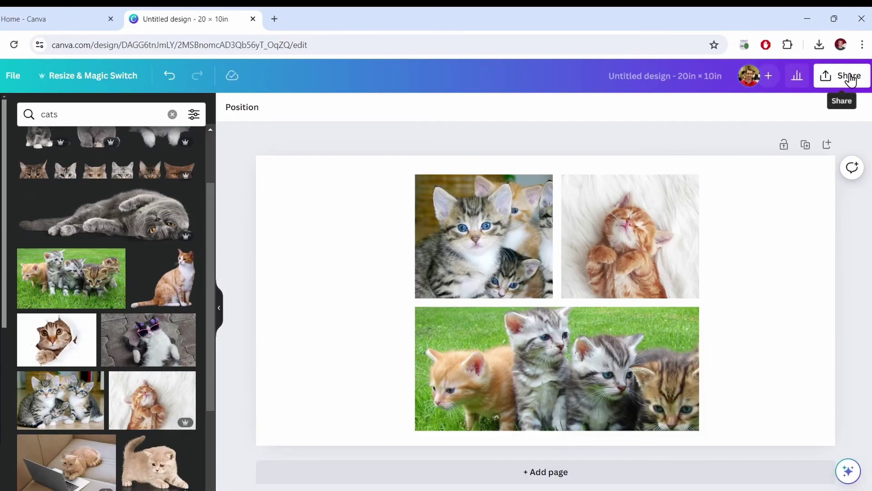
Download the grid as a transparent-background PNG named Cats and open it in Affinity Photo 2.
left_click(850, 68)
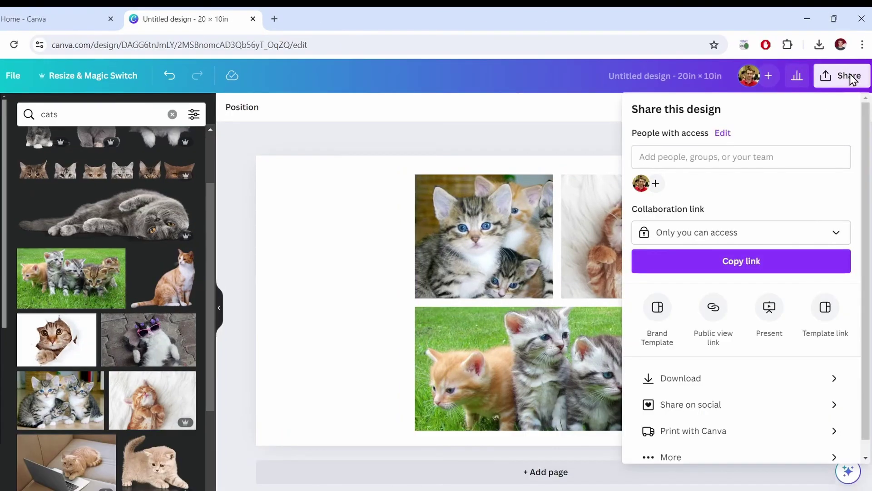
left_click(704, 380)
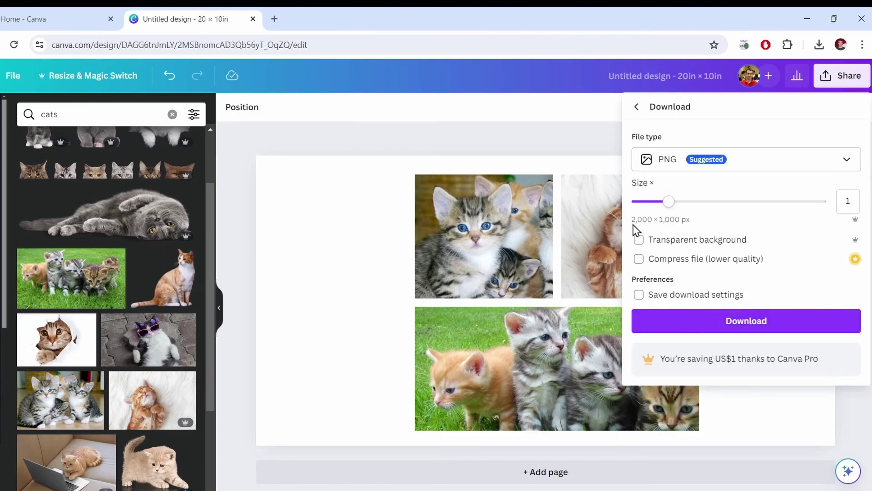
left_click(720, 327)
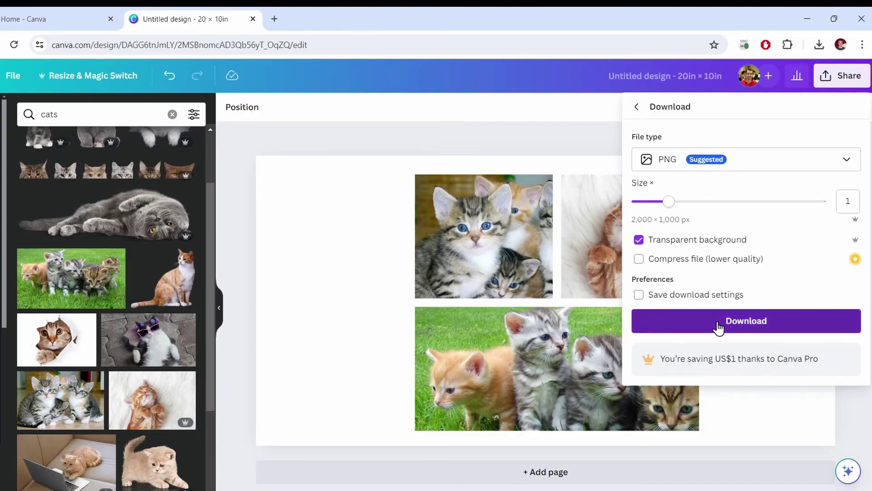
type("Cats")
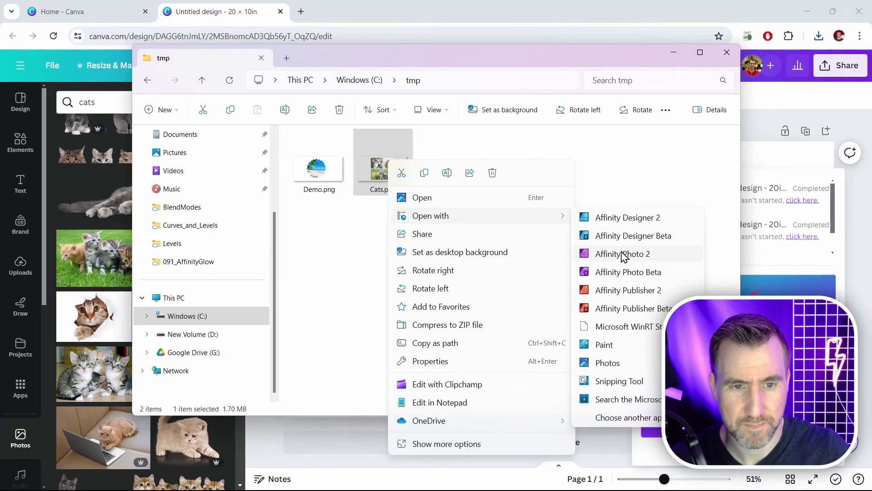
left_click(624, 254)
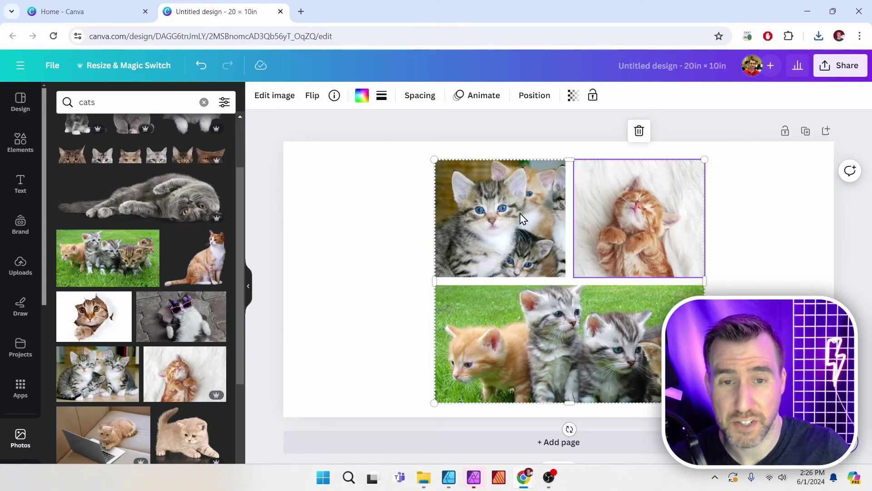
Delete only the top-left kitten photo and drop the cat-on-laptop photo into that empty cell.
left_click(512, 220)
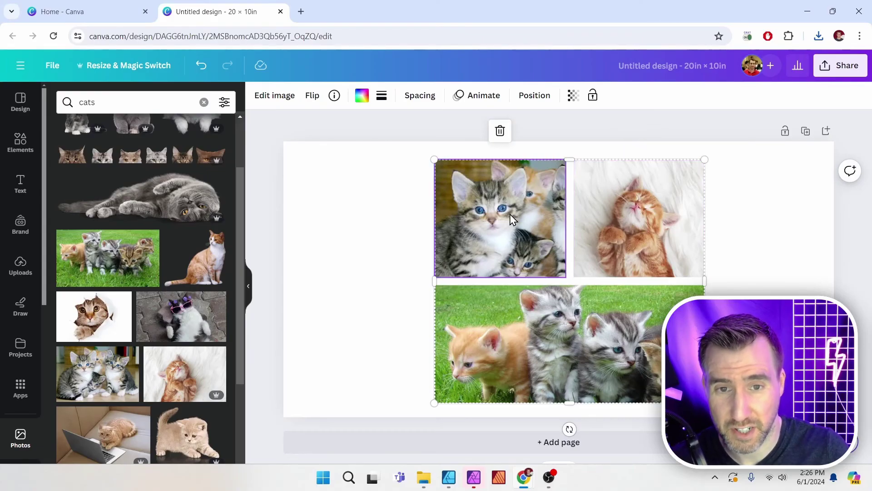
left_click(500, 131)
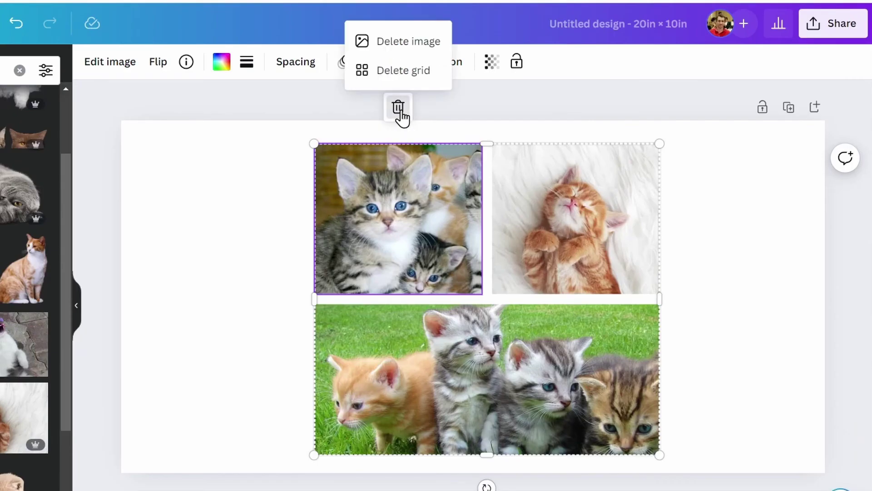
left_click(405, 48)
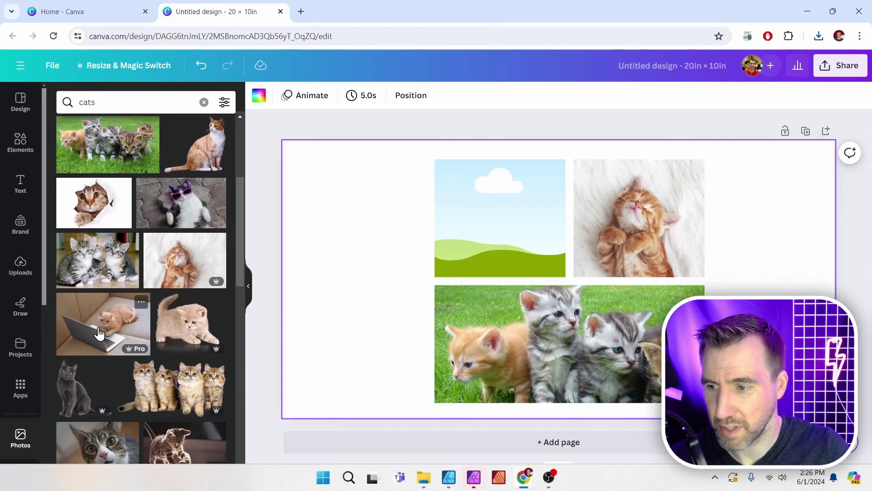
left_click_drag(104, 320, 344, 199)
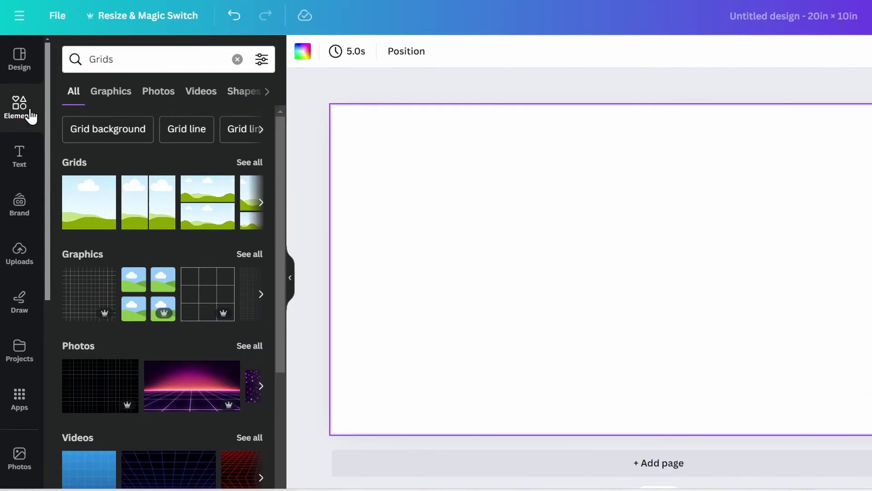
Search Elements for Shapes and drag the left-pointing arrow from the full shapes list onto the page.
left_click(20, 143)
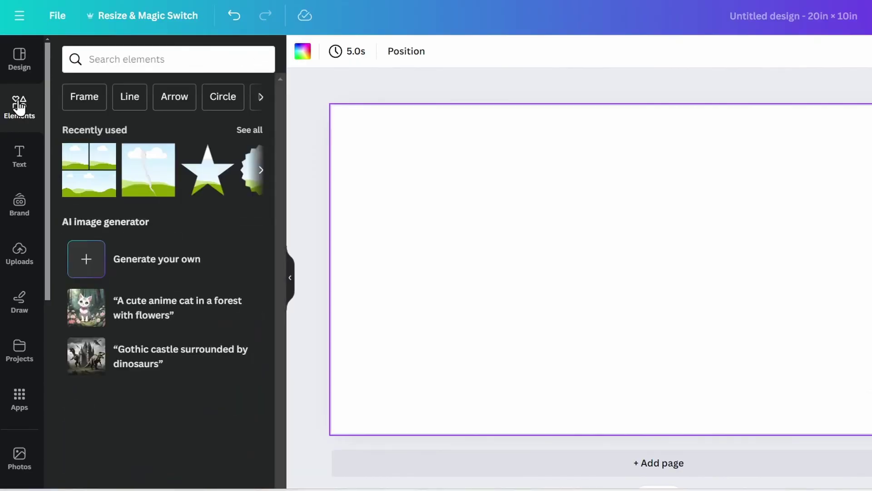
left_click(126, 59)
type("Sha")
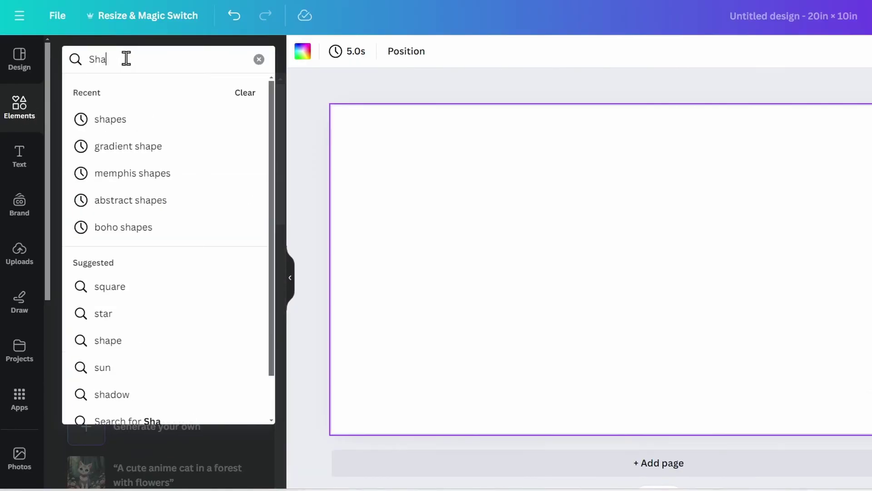
type("pes")
key("Return")
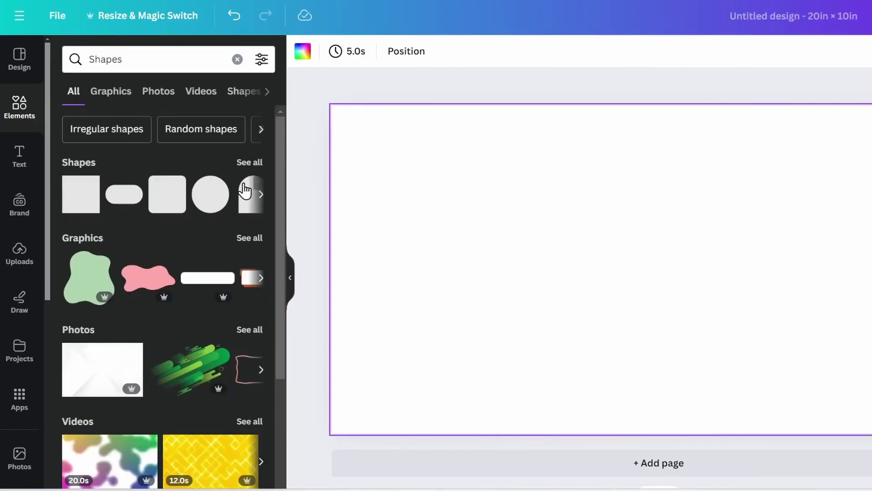
left_click(253, 169)
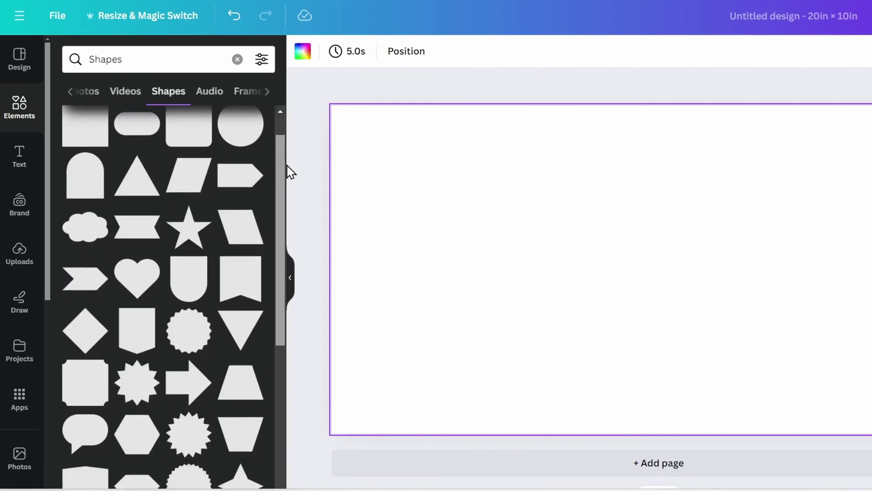
left_click_drag(286, 170, 300, 309)
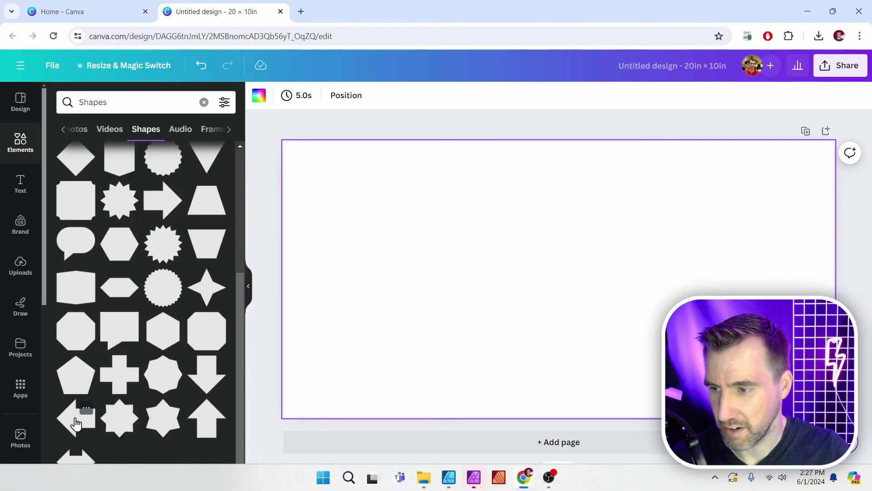
left_click_drag(84, 433, 560, 264)
Enlarge the arrow and label it 'Go Left' in Gulfs Display at font size 63.
left_click_drag(521, 241, 508, 218)
left_click_drag(432, 235, 411, 257)
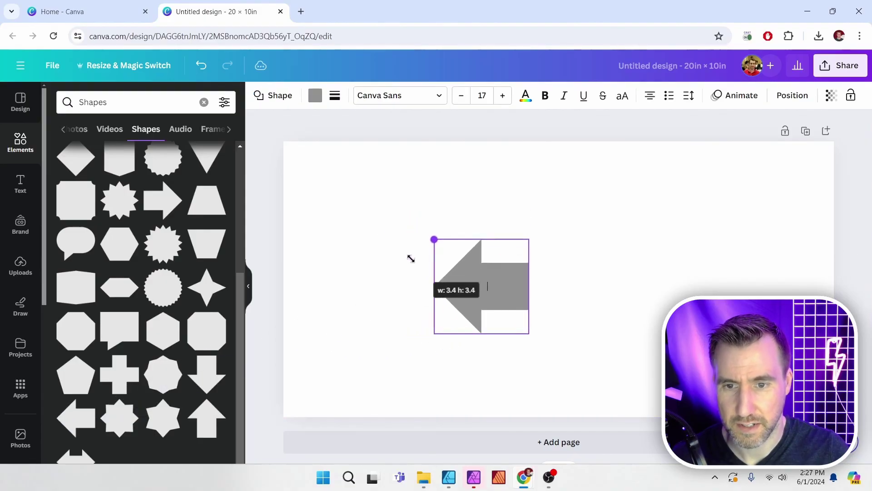
key("ctrl+z")
type("Go Left")
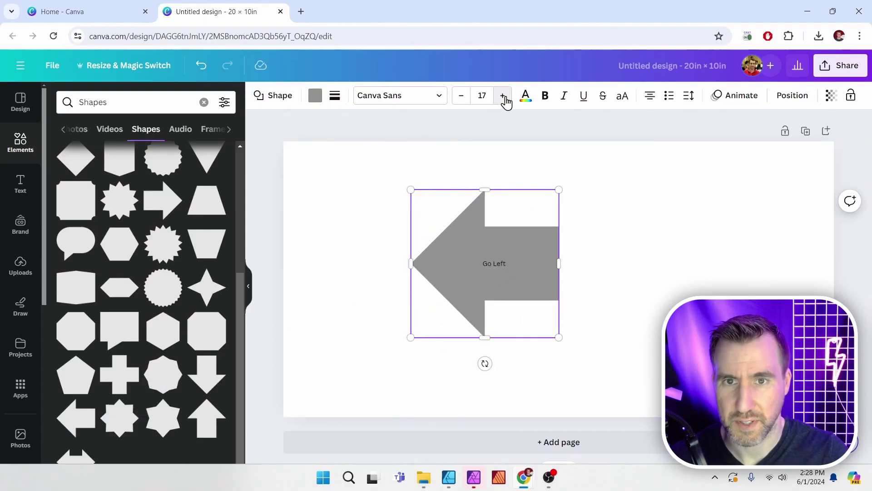
left_click(503, 97)
left_click(504, 96)
left_click(399, 96)
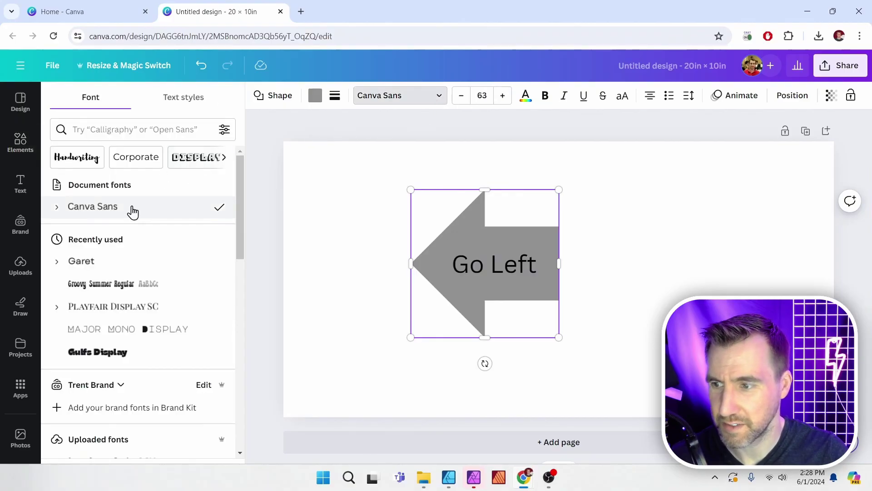
left_click(98, 351)
Fill the arrow with a pastel yellow-to-pink gradient.
left_click(315, 96)
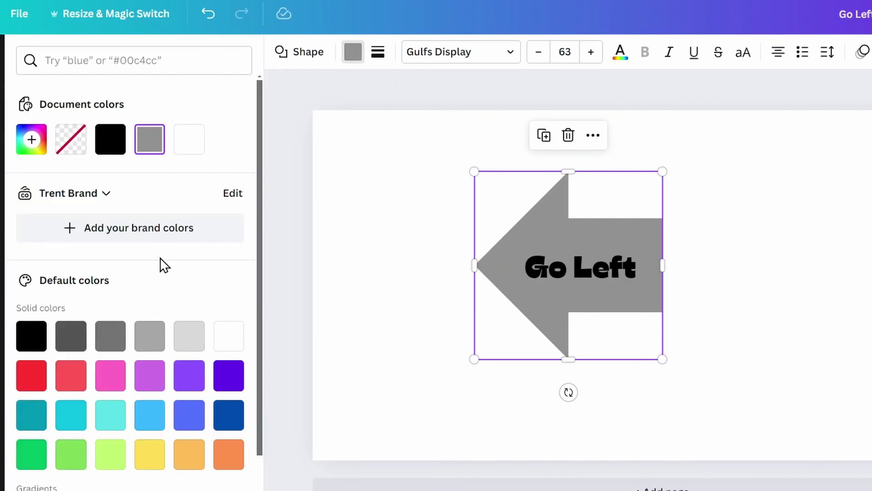
left_click(77, 454)
scroll(122, 238, "down", 3)
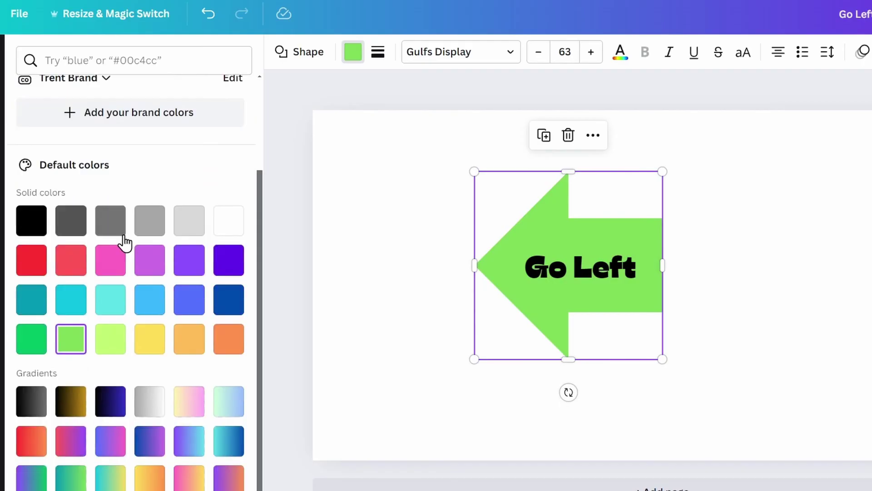
left_click(191, 402)
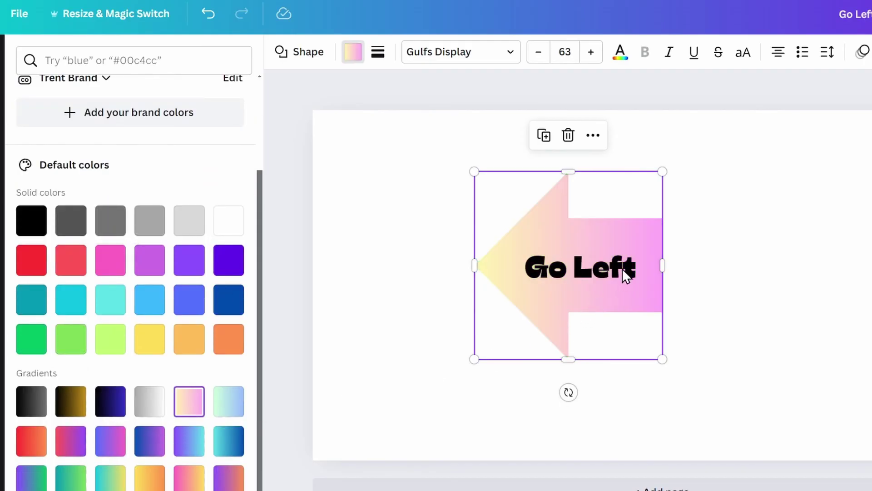
left_click(743, 249)
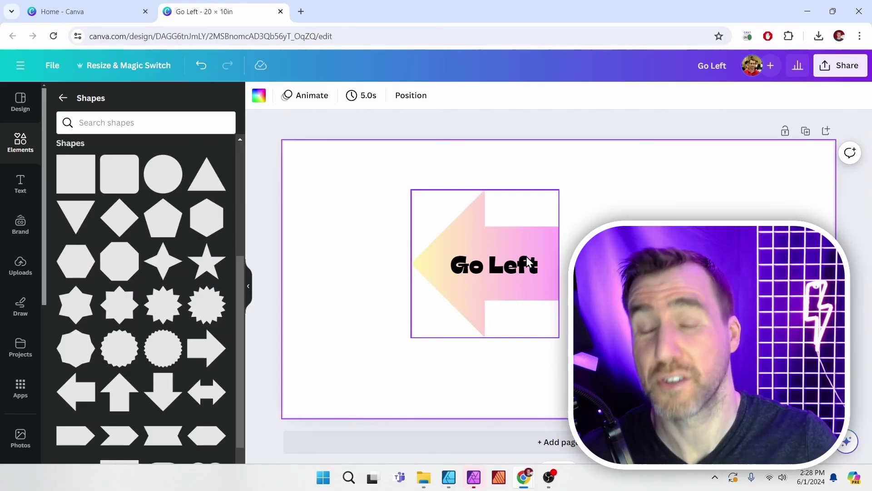